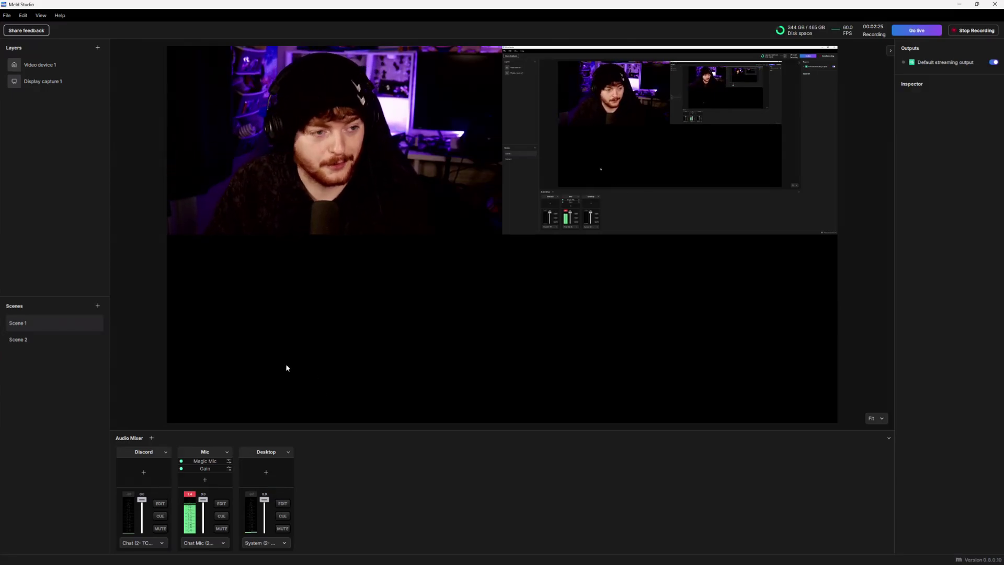
Step: Open the File menu in the top menu bar
left_click(7, 15)
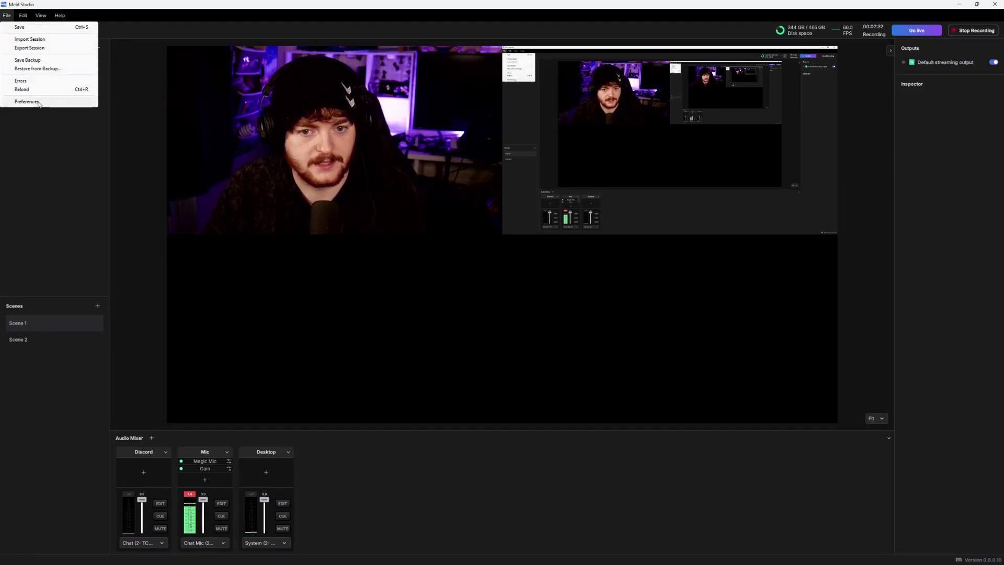
Step: Choose Preferences from the File menu to open the General settings page
left_click(27, 101)
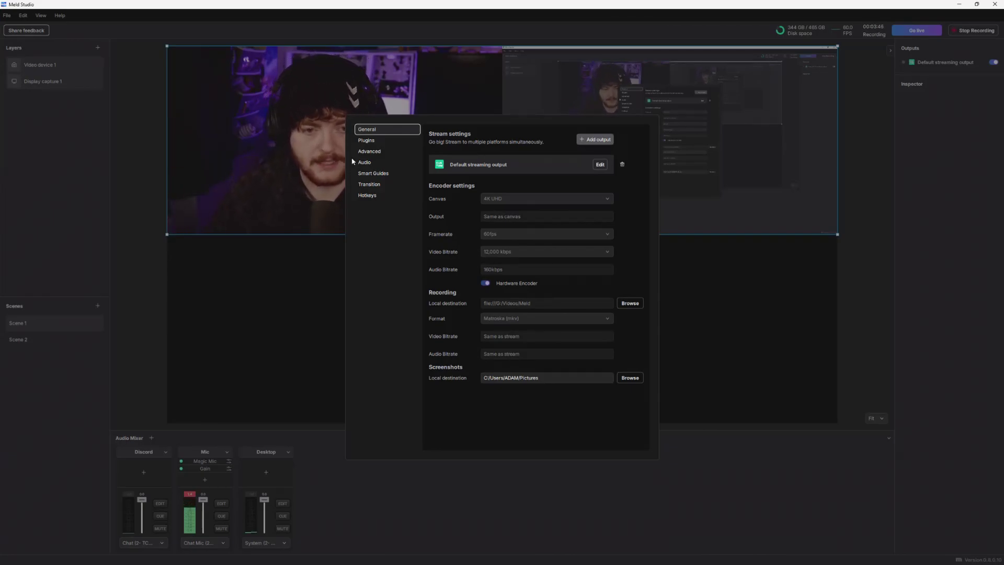
Step: Browse the Plugins, Advanced, Audio, Smart Guides and Transition preference pages
left_click(372, 141)
left_click(370, 152)
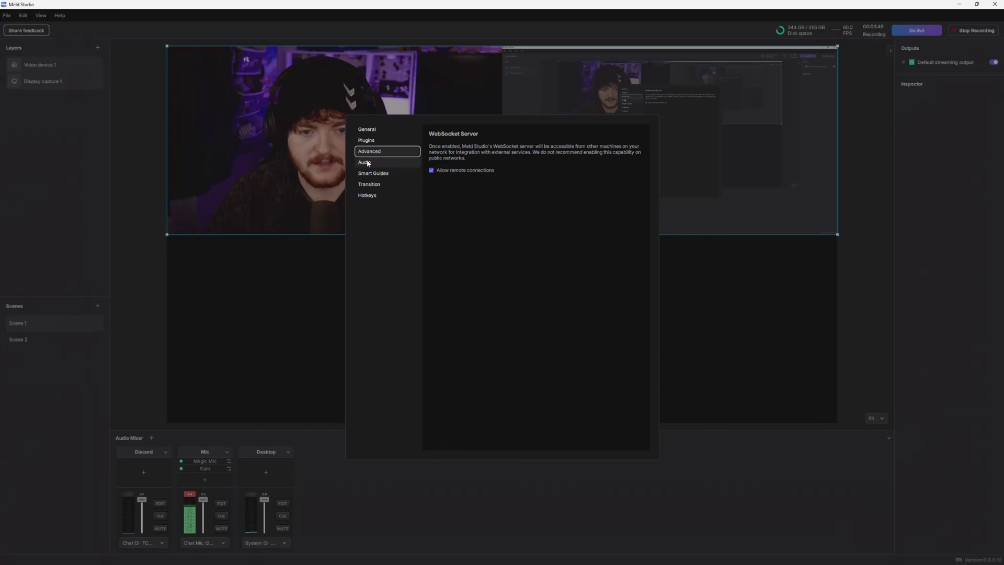
left_click(363, 163)
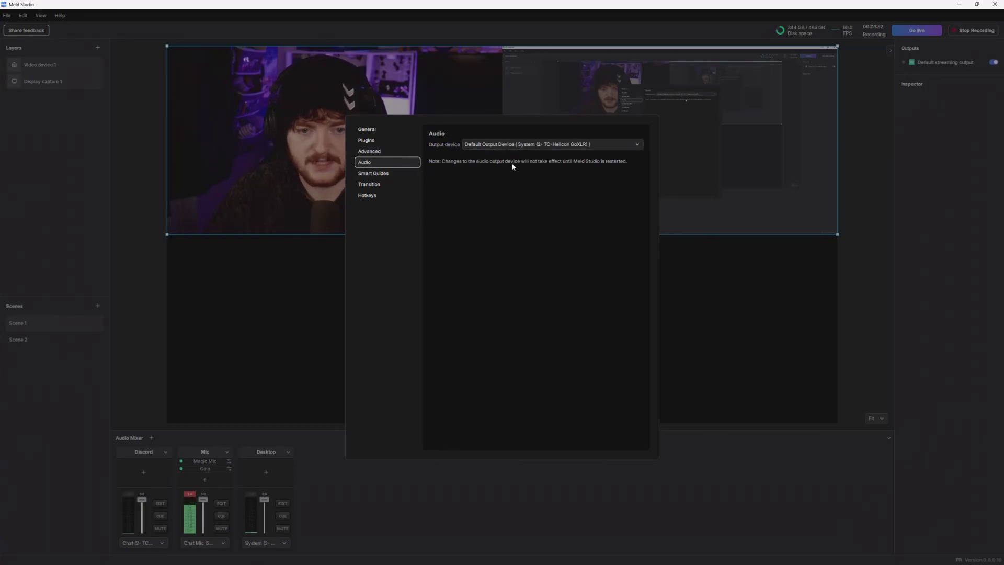
left_click(390, 174)
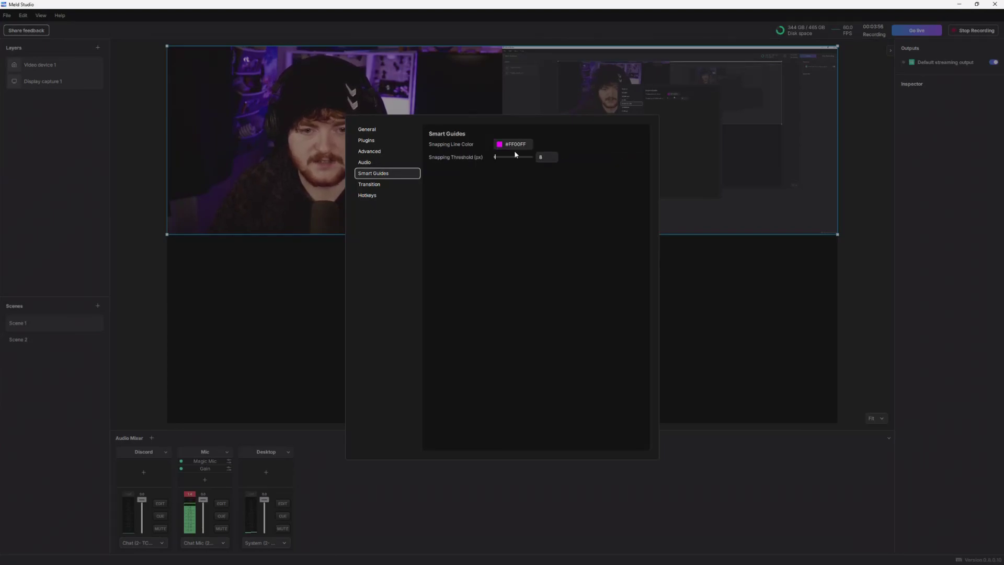
left_click(393, 185)
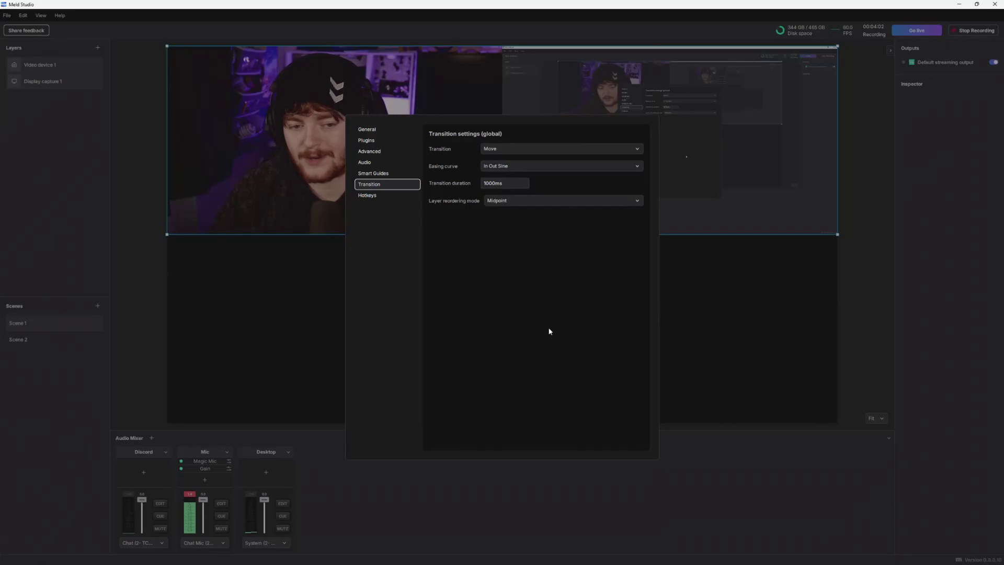
Step: Check the transition dropdowns, keeping Move, In Out Sine and Midpoint, then view Hotkeys
left_click(532, 150)
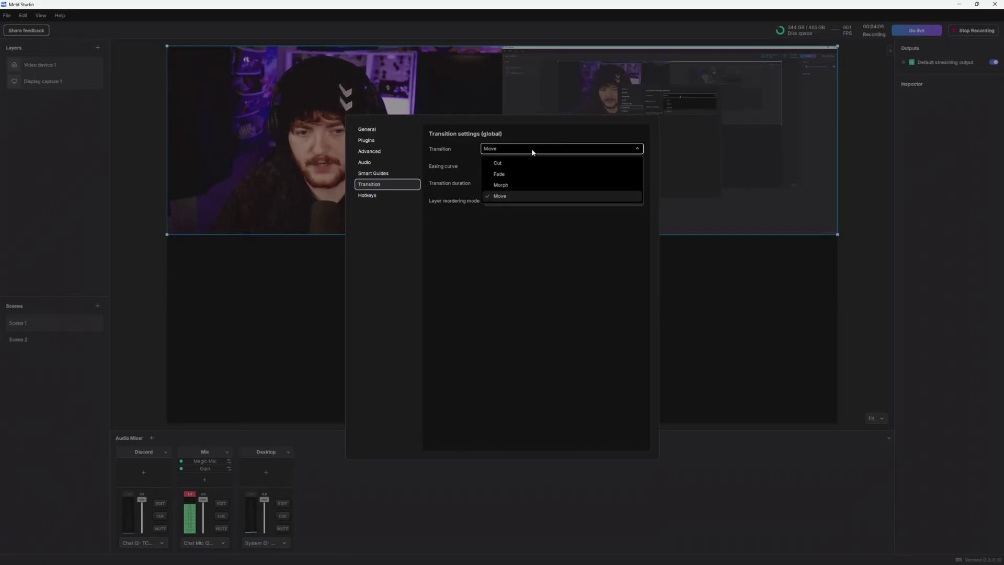
left_click(535, 162)
left_click(535, 165)
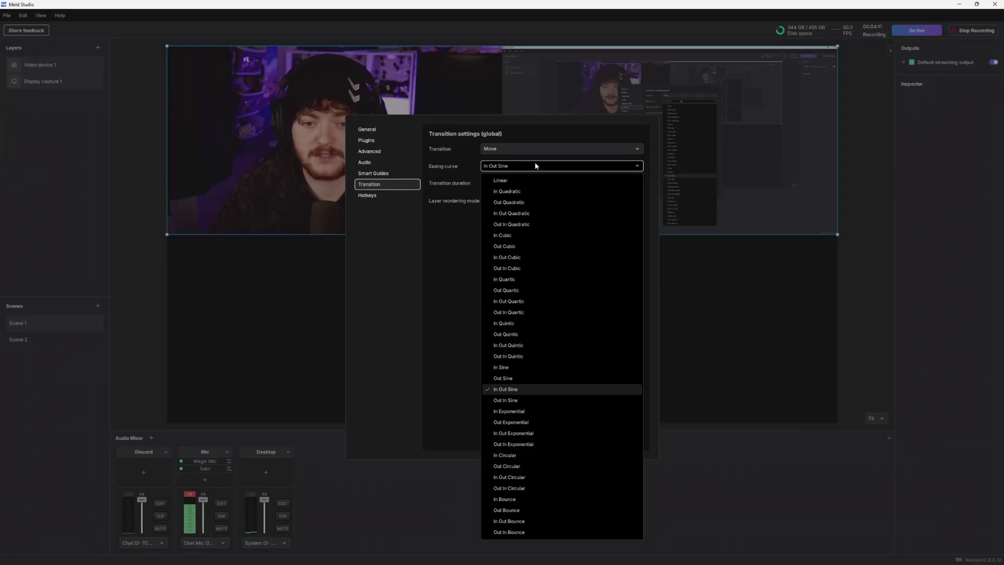
left_click(535, 165)
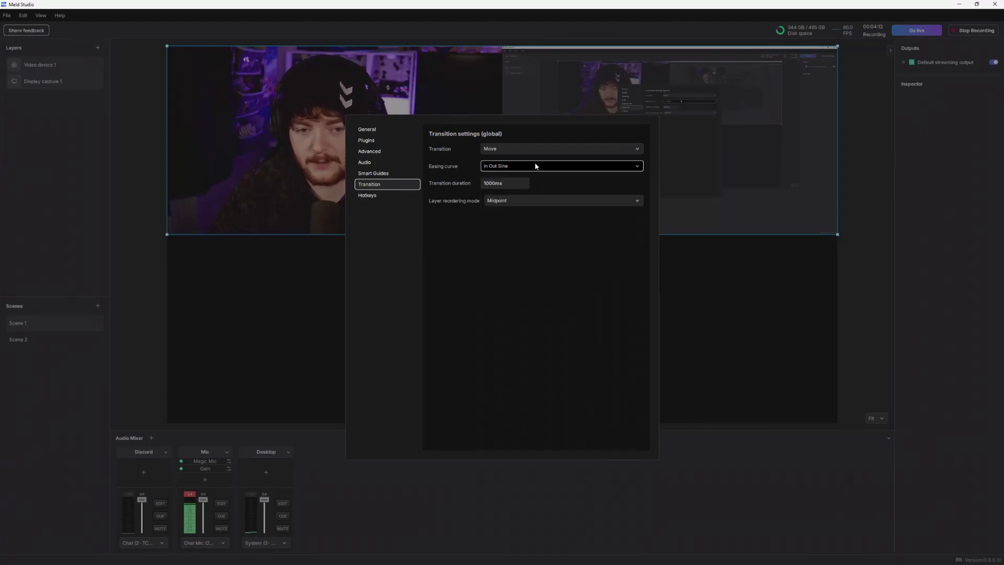
left_click(521, 206)
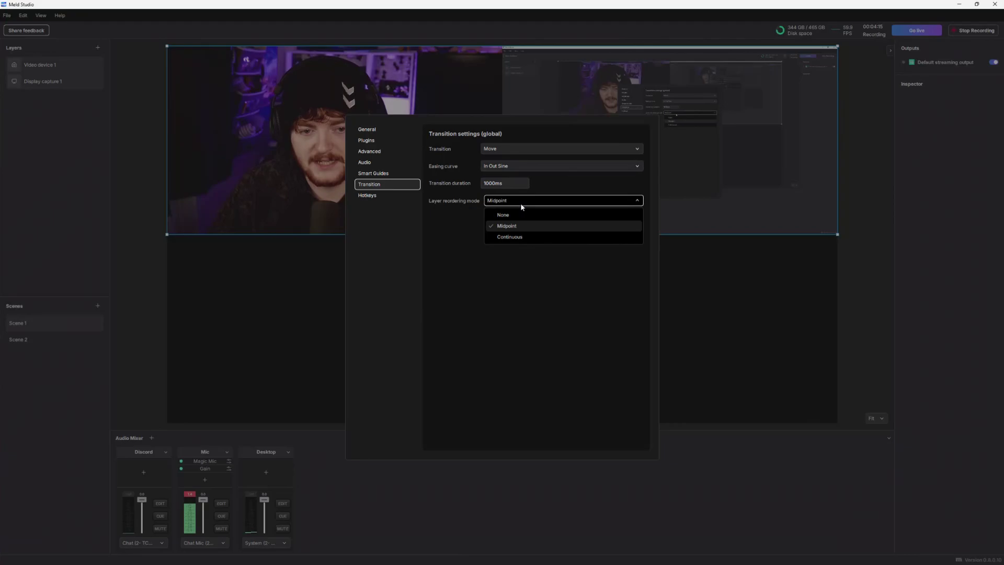
left_click(521, 204)
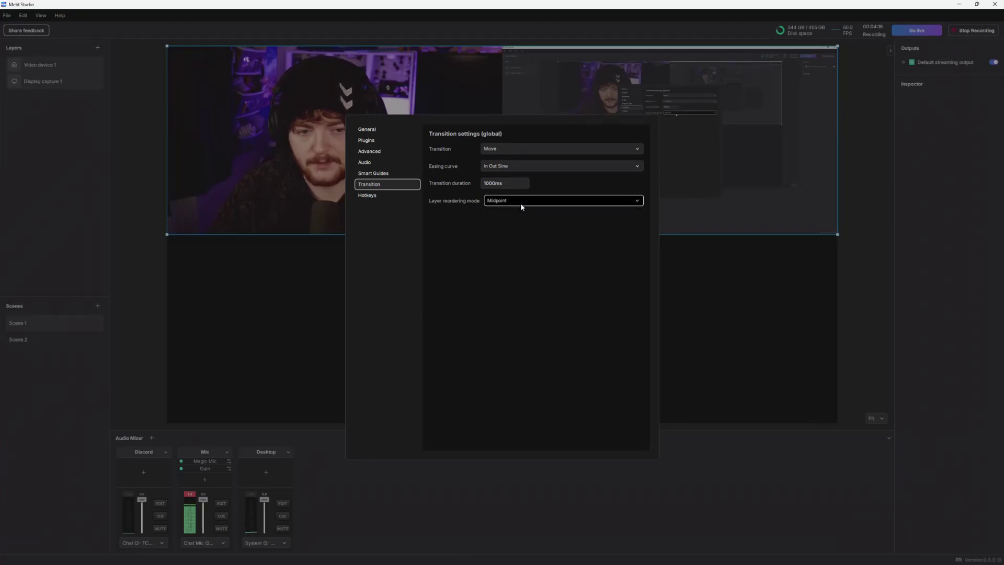
left_click(385, 195)
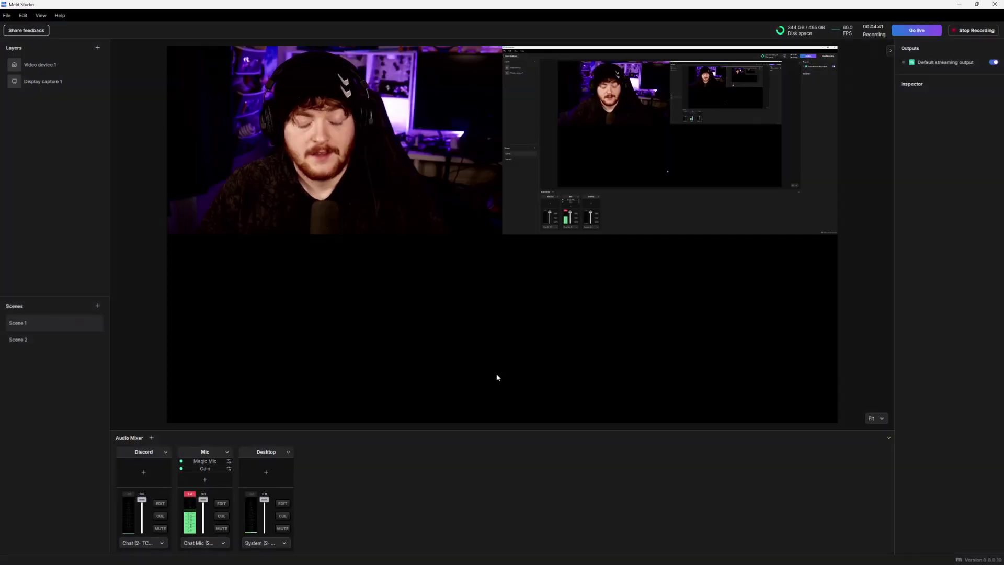
Step: Select the Video device 1 and Display capture 1 layers in turn, then select Scene 1
left_click(360, 170)
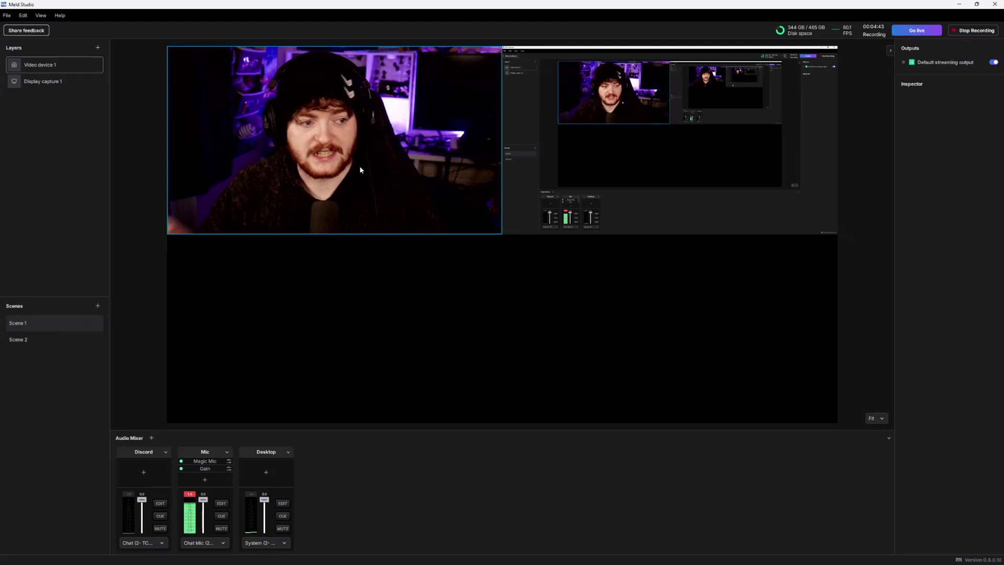
left_click(27, 83)
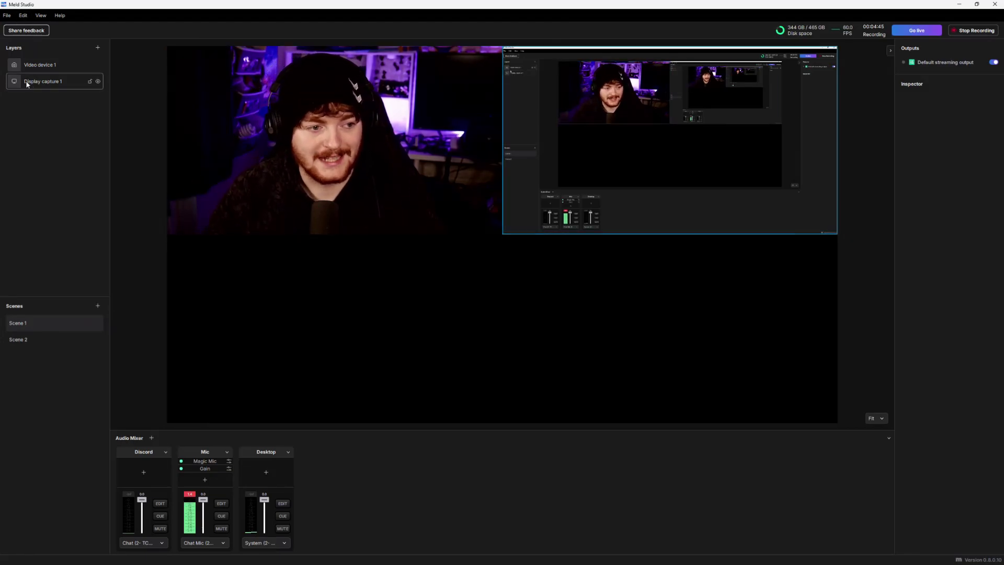
left_click(40, 65)
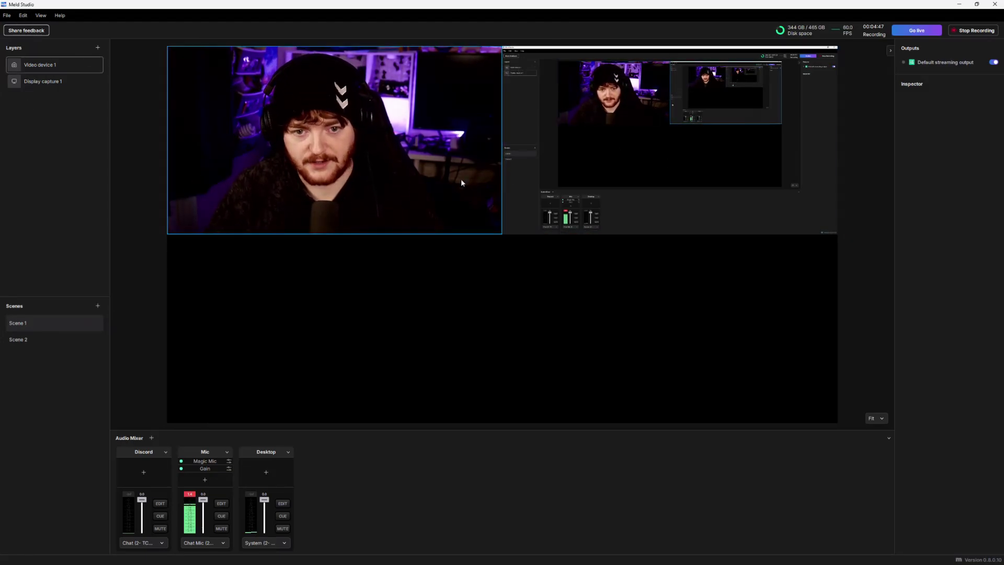
left_click(621, 182)
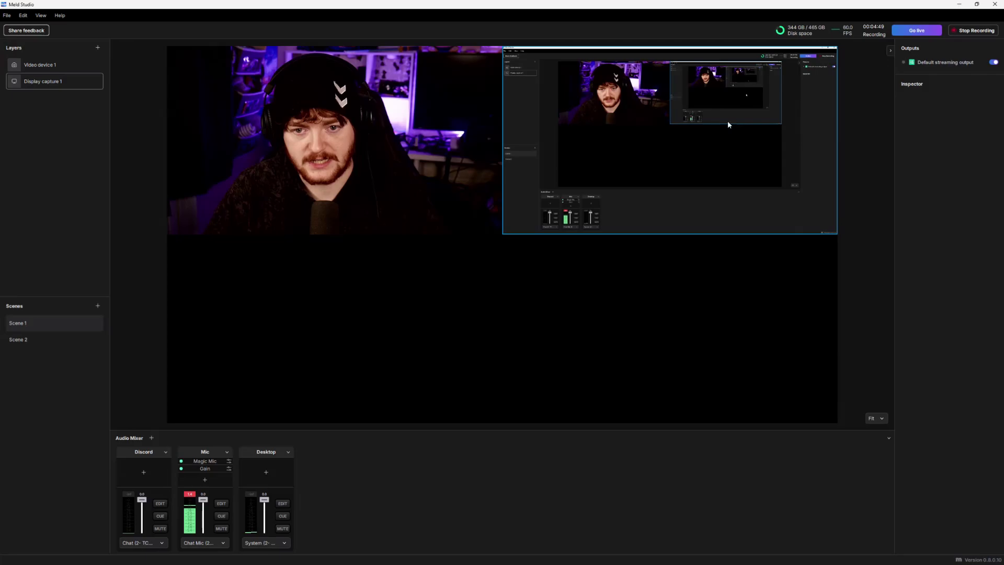
left_click(373, 173)
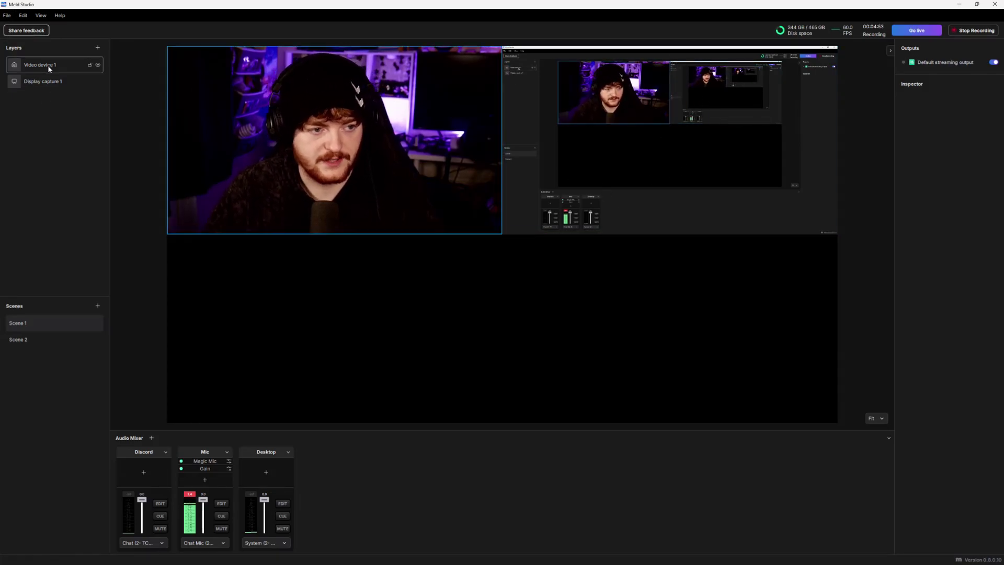
left_click(45, 82)
left_click(60, 324)
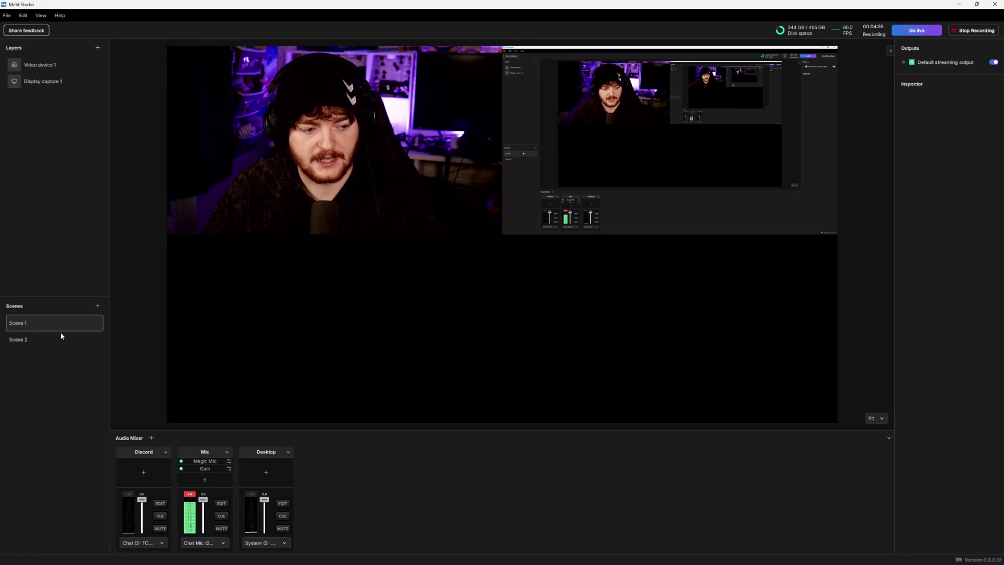
left_click(62, 328)
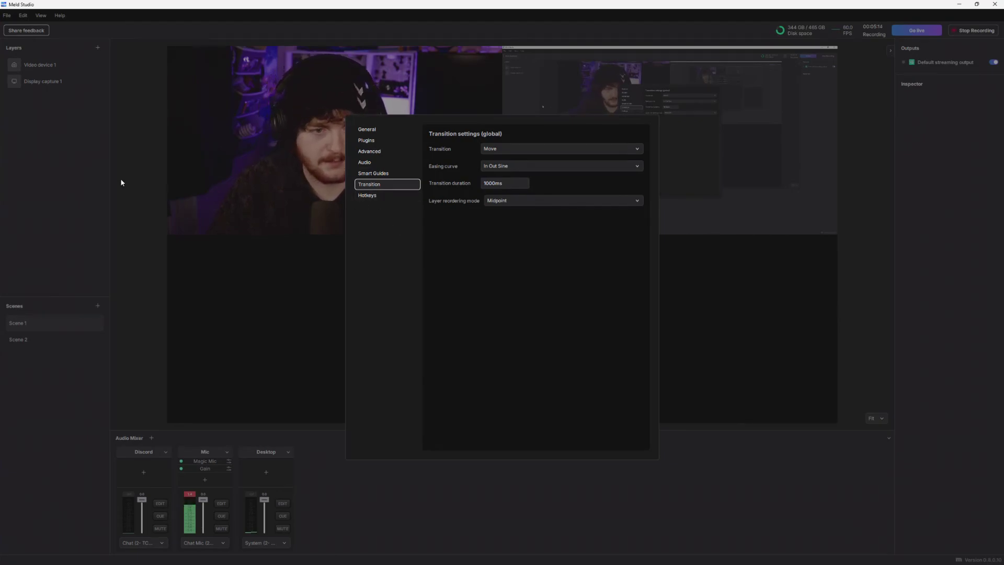
Step: Close preferences, switch to Scene 2, then return to Scene 1
left_click(86, 335)
left_click(71, 341)
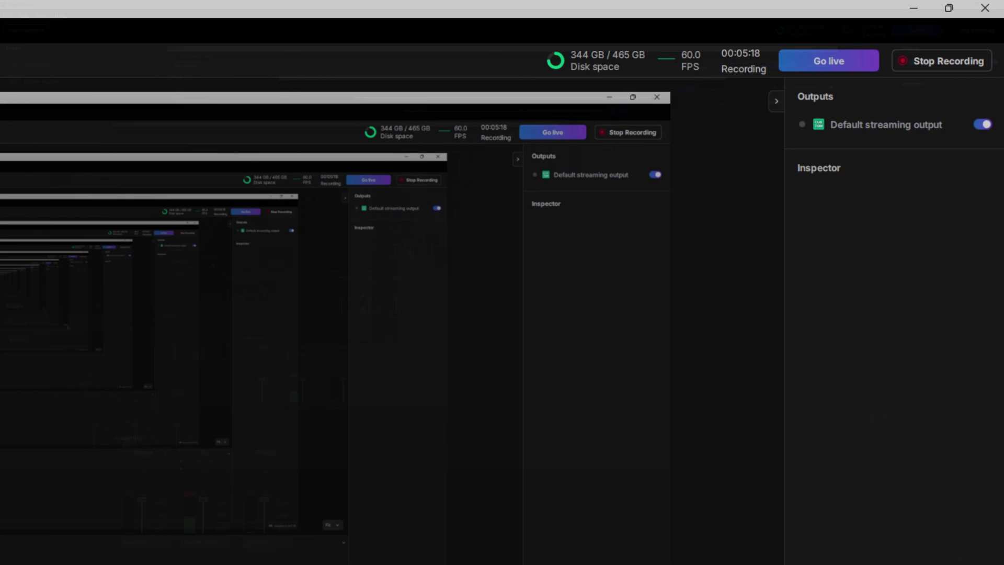
left_click(67, 325)
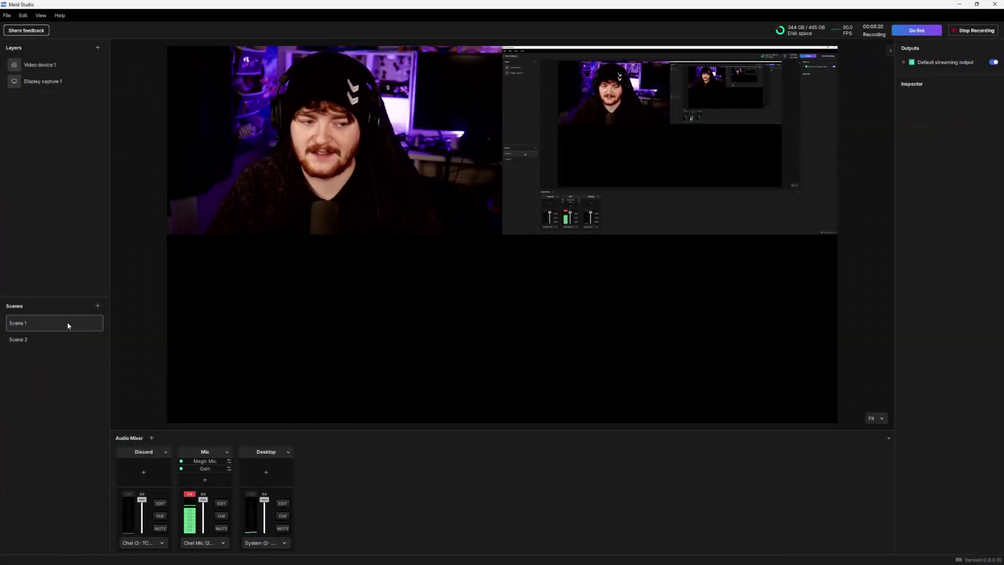
Step: Set the global scene transition to Morph in Preferences, then switch to Scene 2
left_click(7, 15)
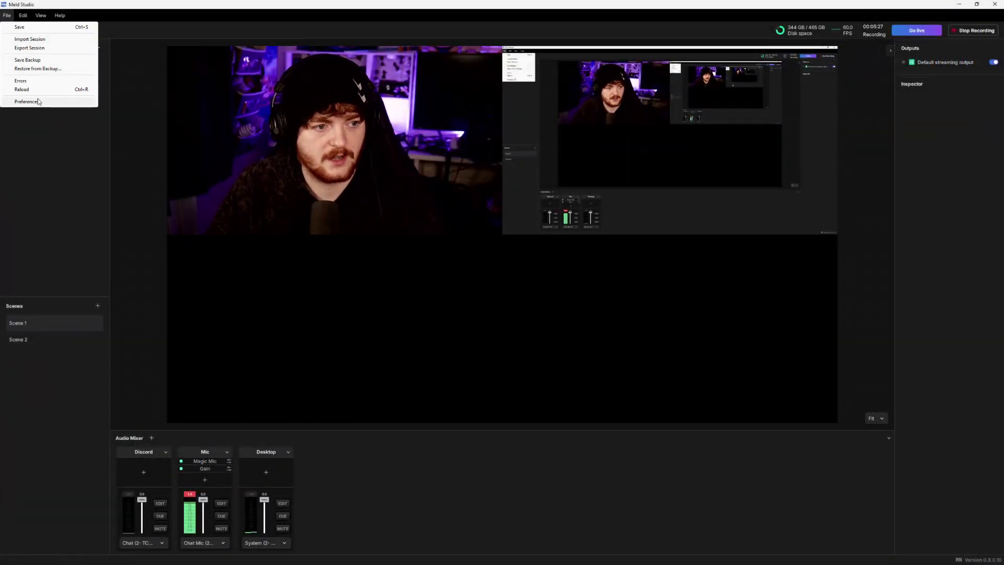
left_click(26, 101)
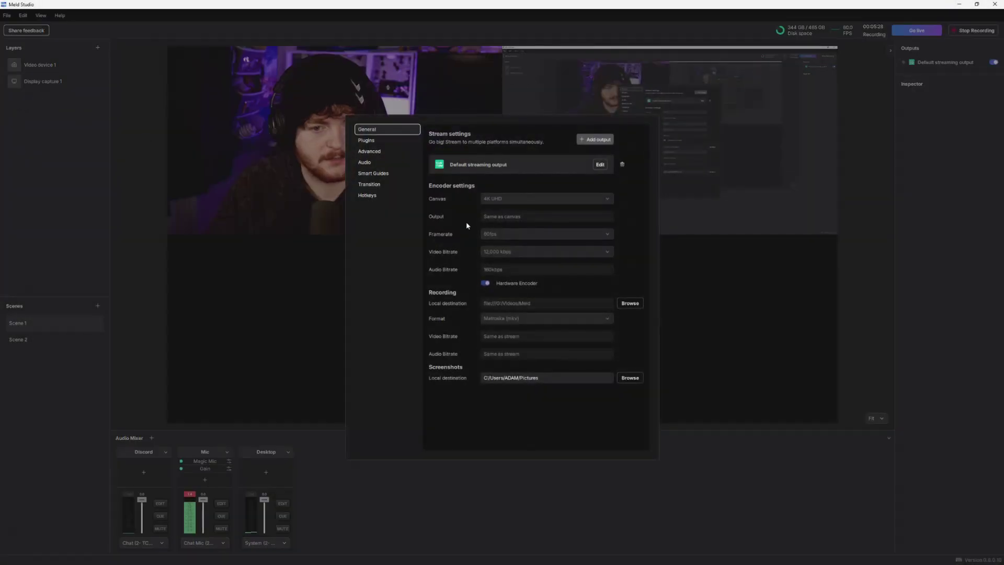
left_click(381, 184)
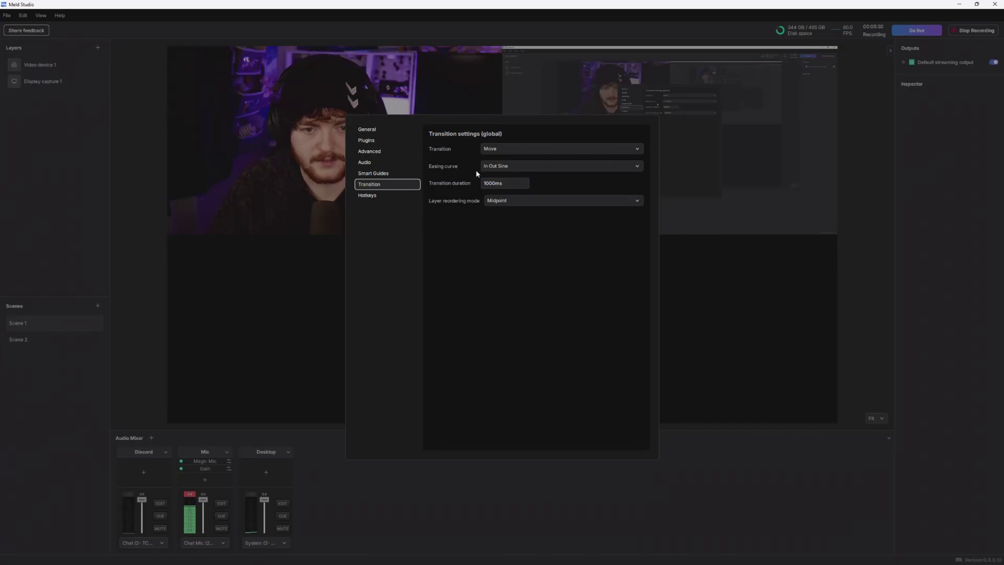
left_click(516, 149)
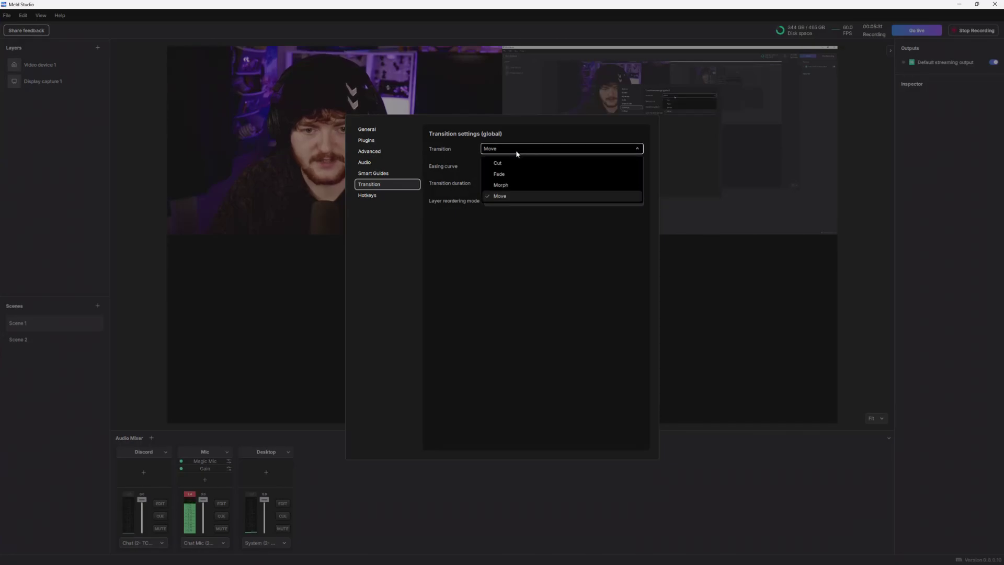
left_click(523, 185)
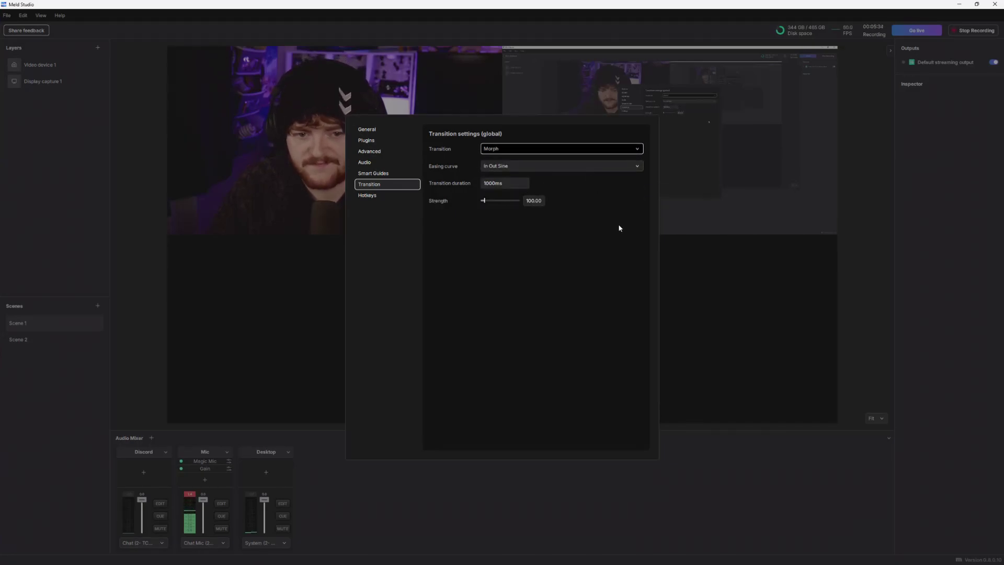
left_click(703, 292)
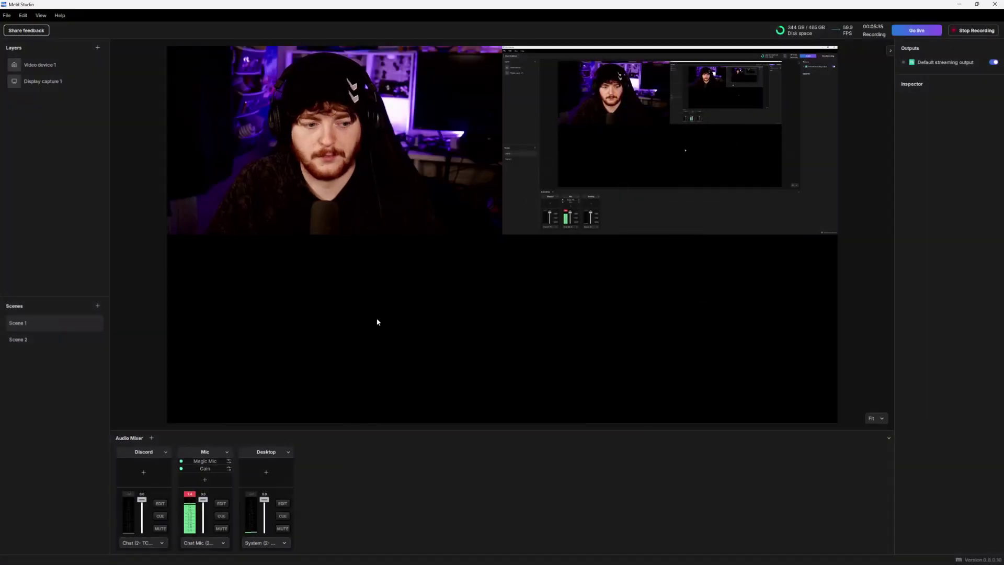
left_click(43, 342)
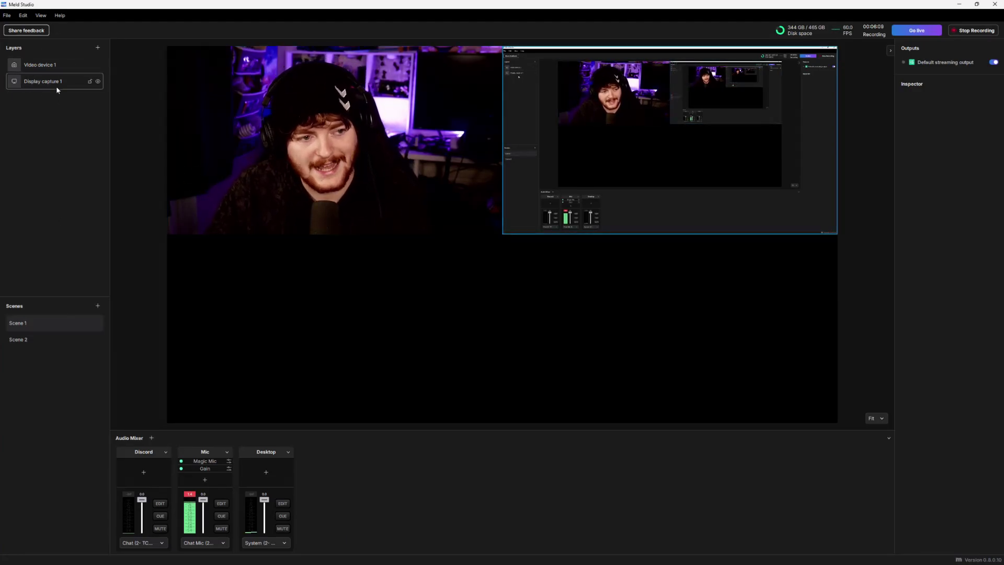
Step: Open the Layers + list, then select Video device 1 to show its 1920×1080 Live Gamer MINI settings
left_click(97, 48)
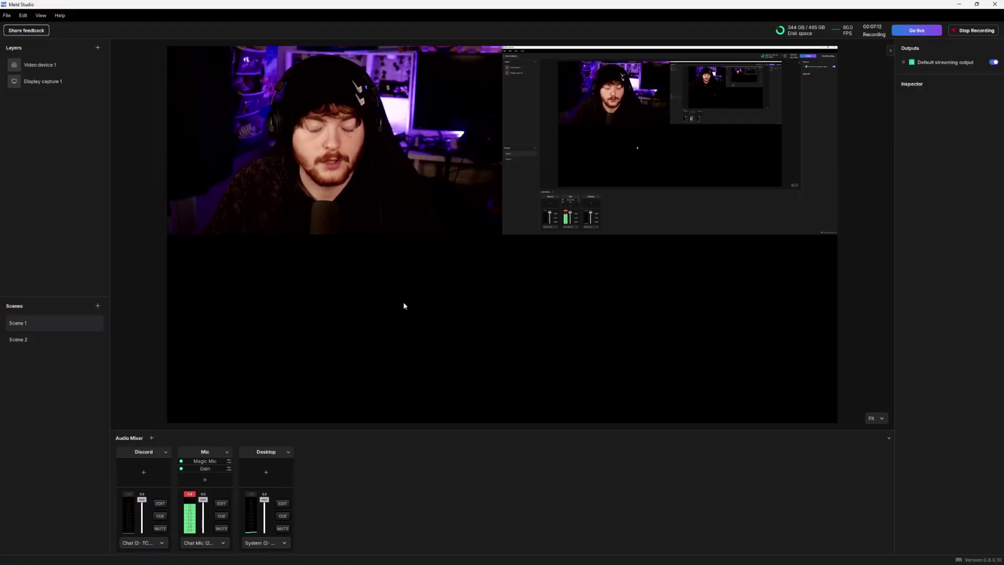
left_click(67, 65)
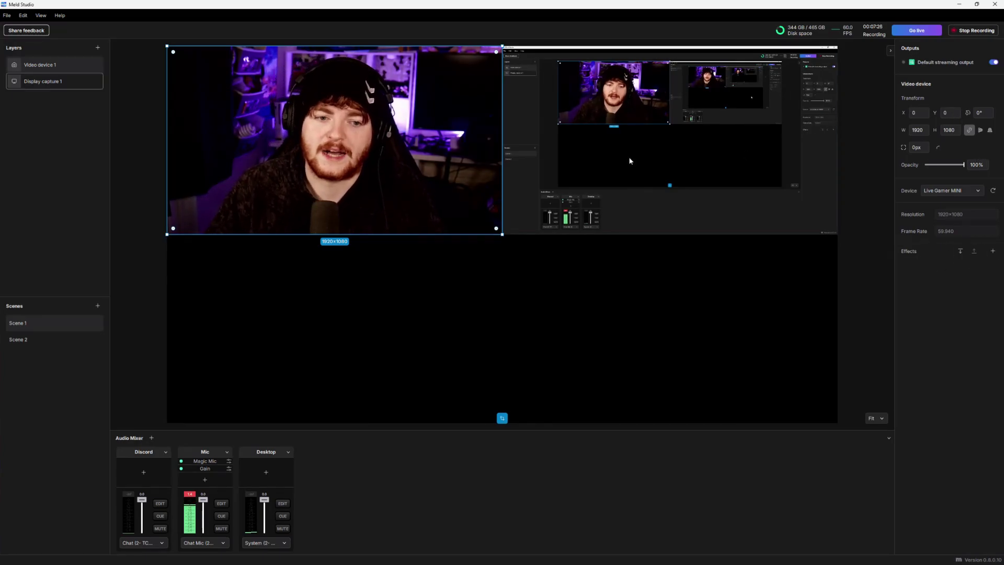
mouse_move(416, 165)
left_mouse_down()
mouse_move(437, 192)
mouse_move(455, 168)
mouse_move(421, 175)
mouse_move(410, 161)
left_mouse_up()
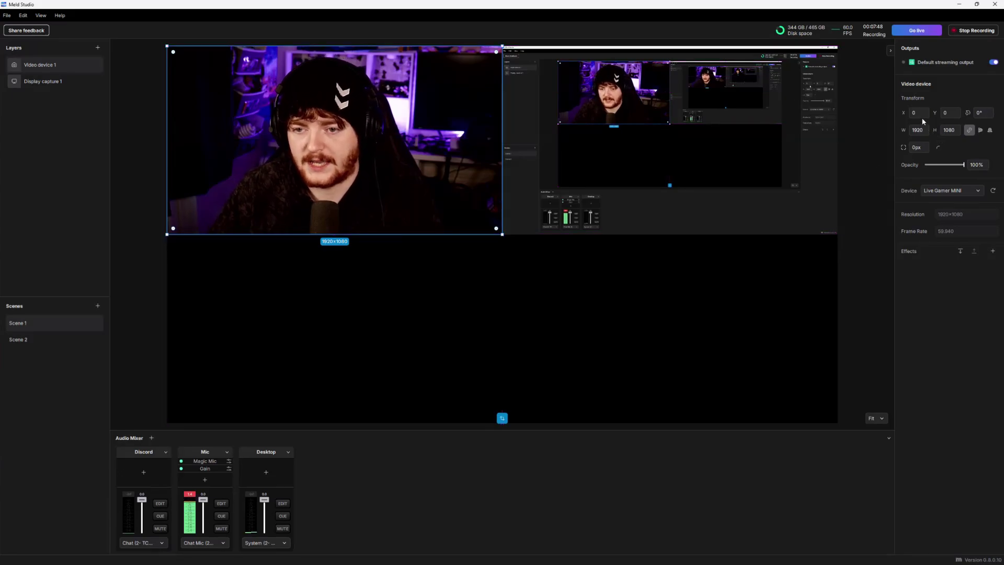
mouse_move(923, 112)
left_mouse_down()
mouse_move(935, 113)
mouse_move(921, 115)
left_mouse_up()
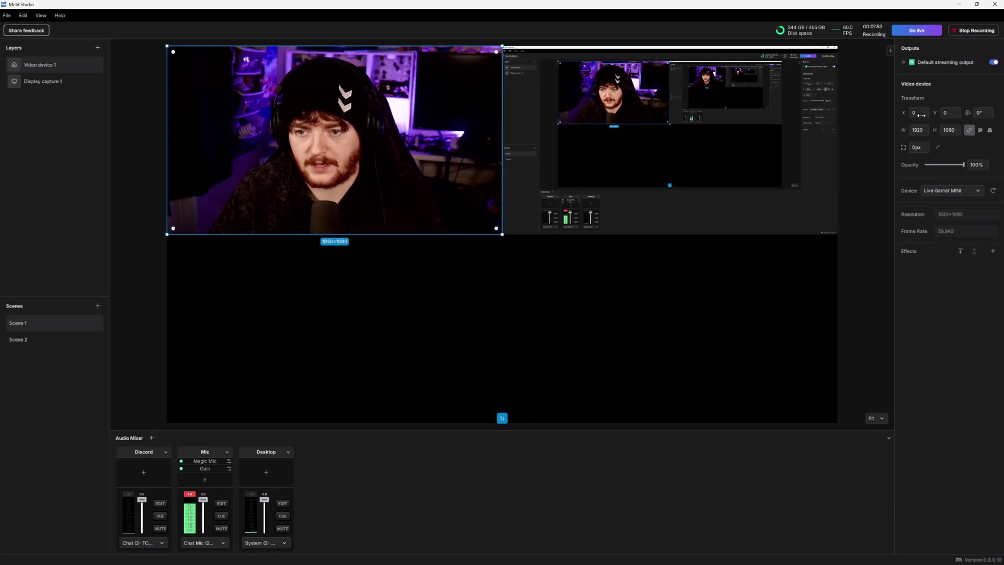
left_click(980, 130)
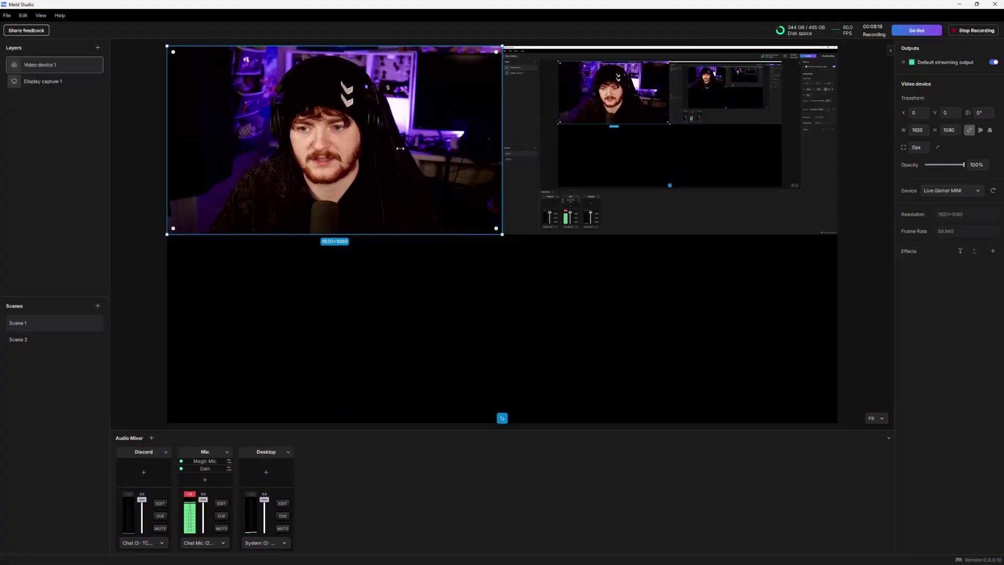
left_click(595, 173)
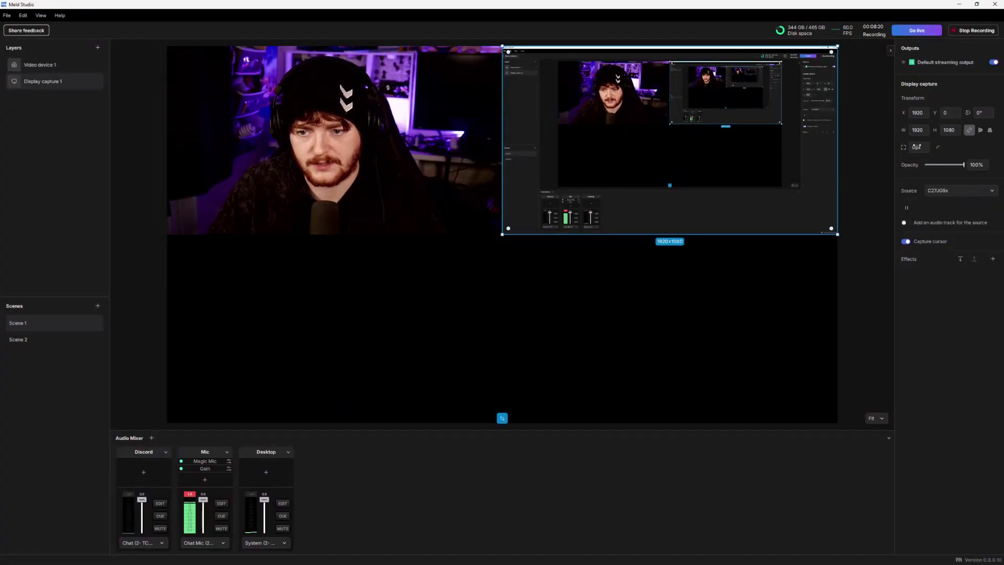
left_click_drag(978, 147, 921, 147)
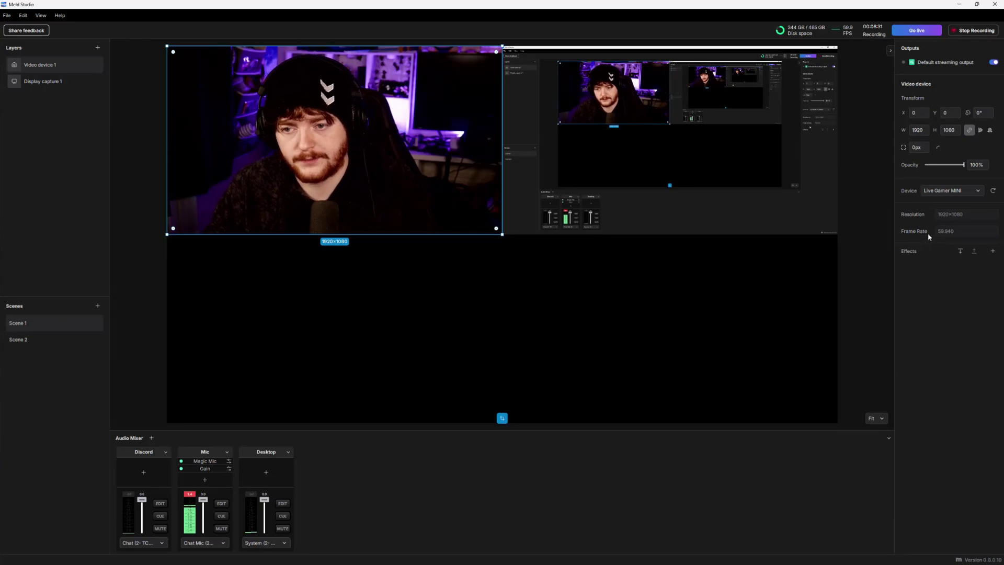
Step: Add and remove Black and White, then try Bulge and remove Corner Pin on the webcam
left_click(992, 251)
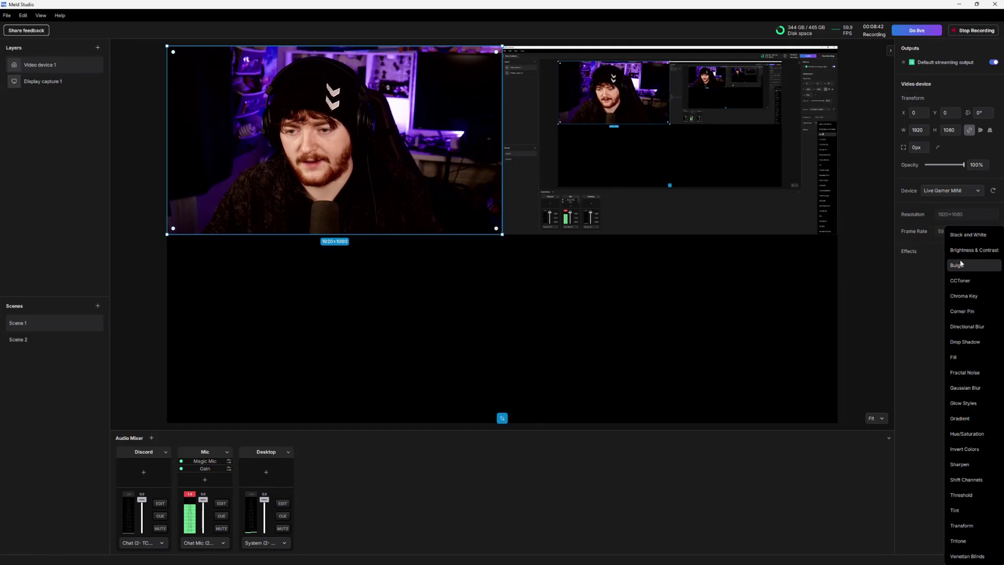
left_click(969, 234)
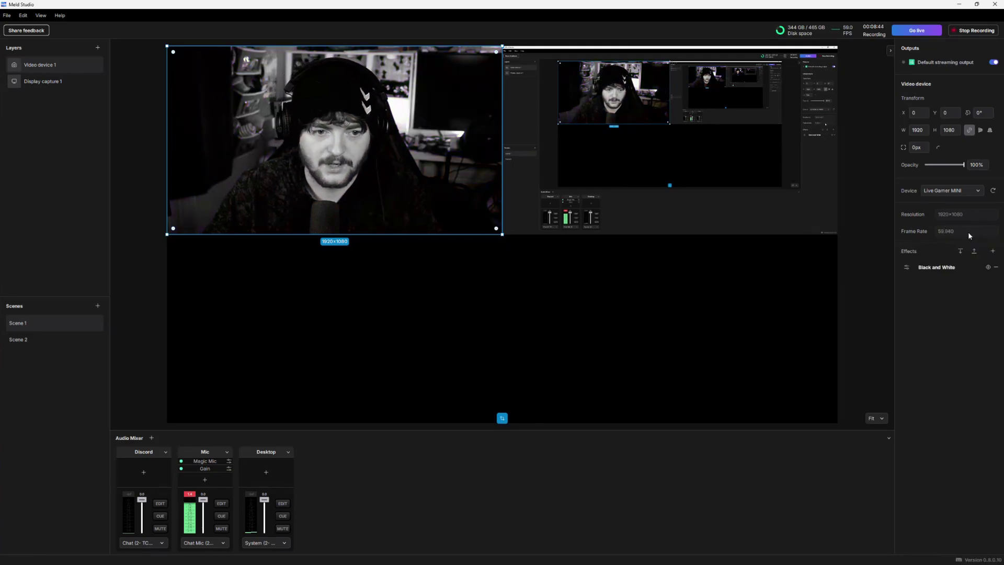
left_click(996, 267)
left_click(992, 251)
left_click(987, 265)
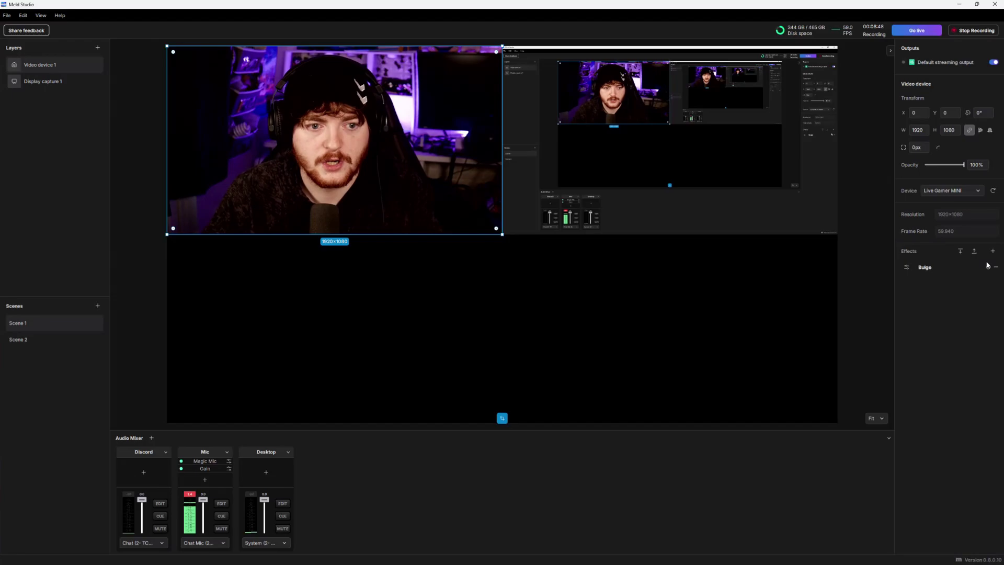
left_click(908, 267)
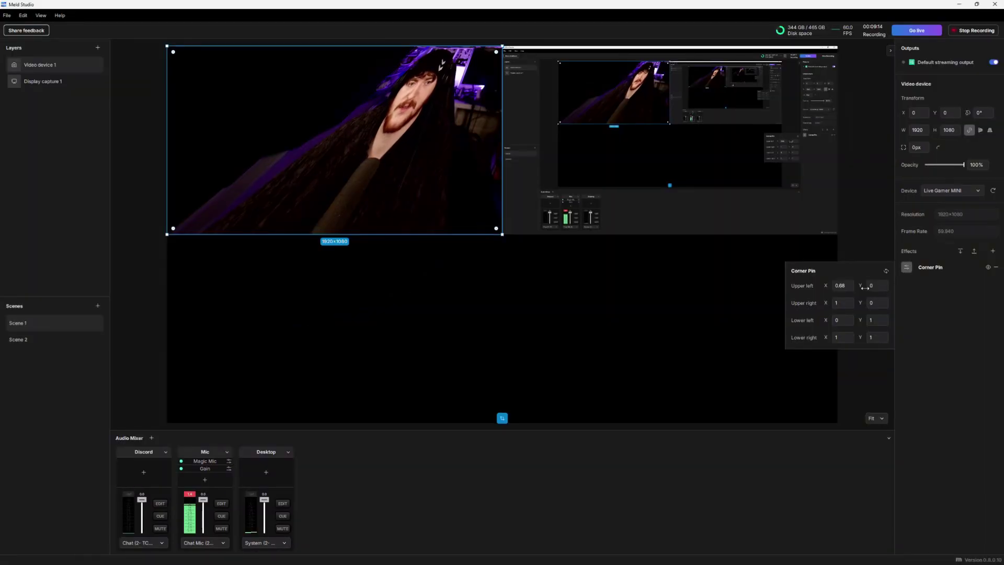
left_click(996, 268)
Step: Add CCToner to the webcam and pick a new midtones colour
left_click(993, 252)
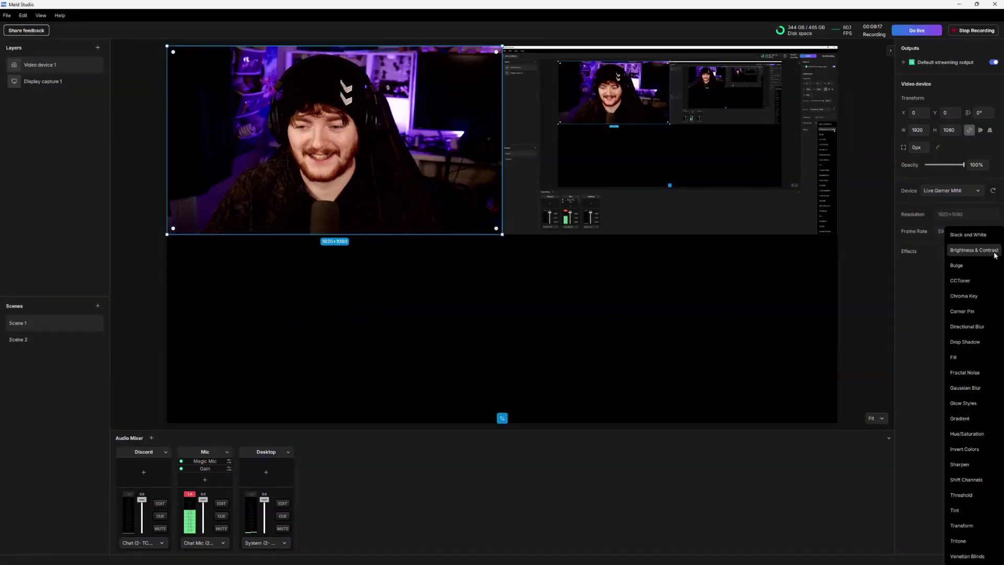
left_click(960, 280)
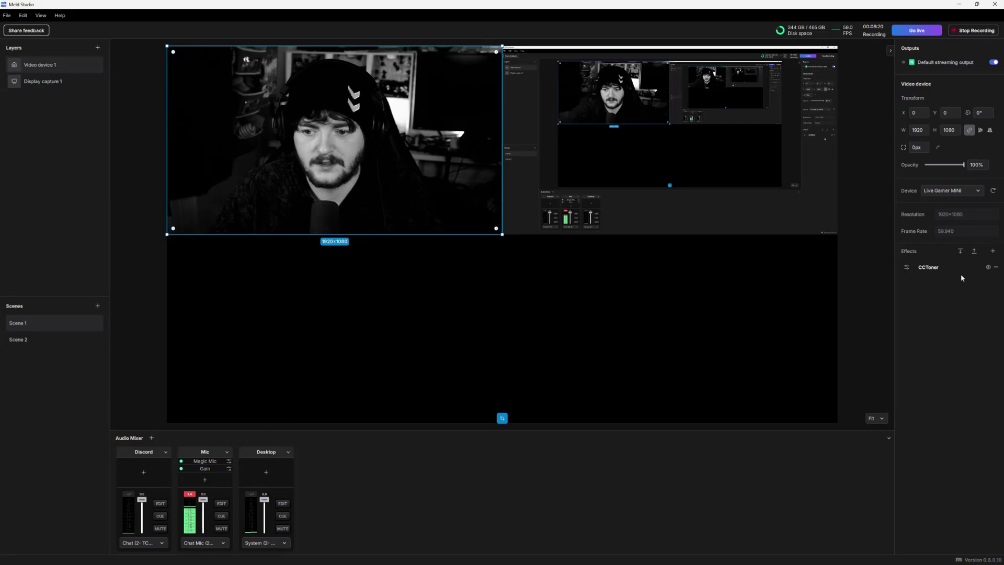
left_click(907, 268)
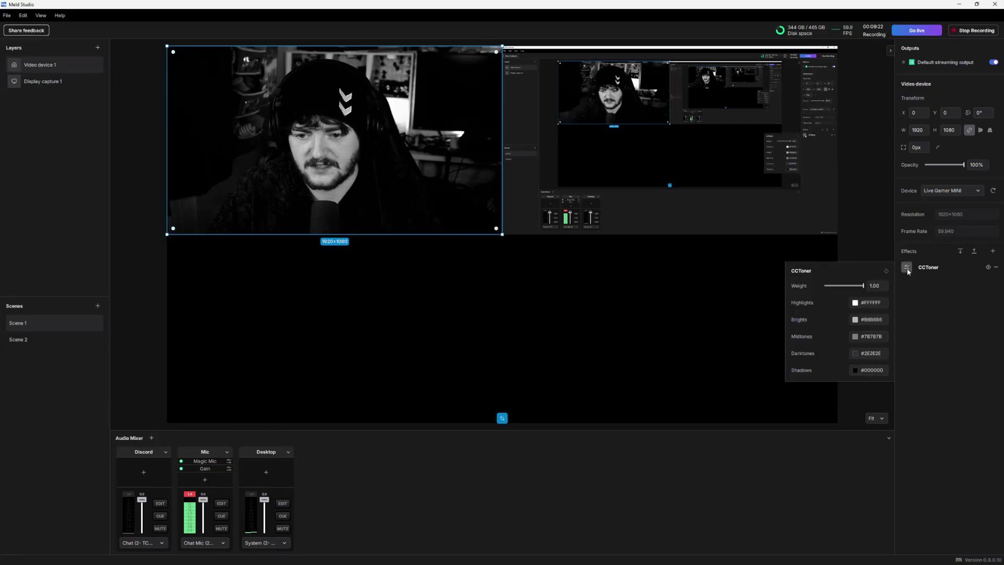
left_click(855, 337)
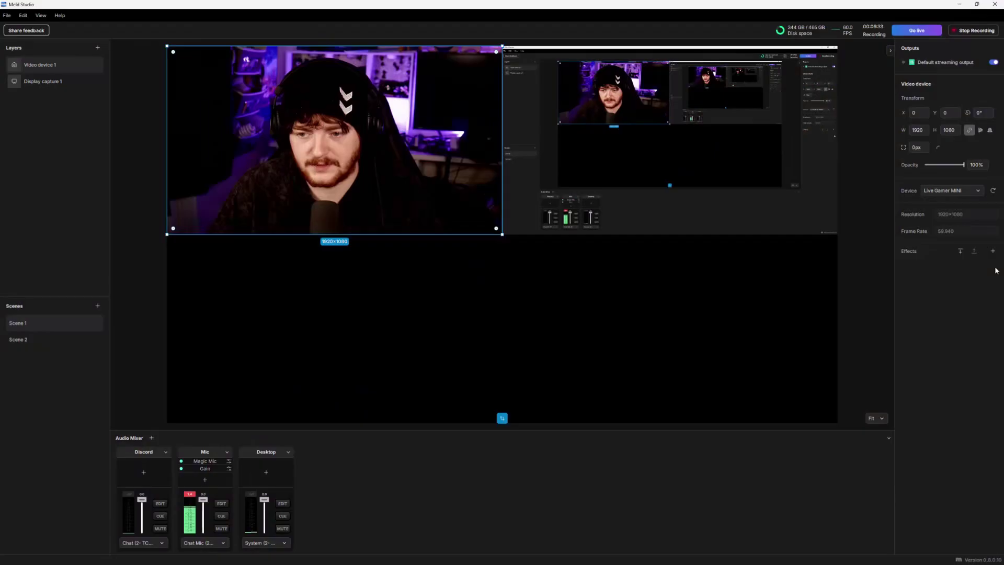
Step: Add Directional Blur to the webcam with a 129° angle and 58 blur length
left_click(992, 251)
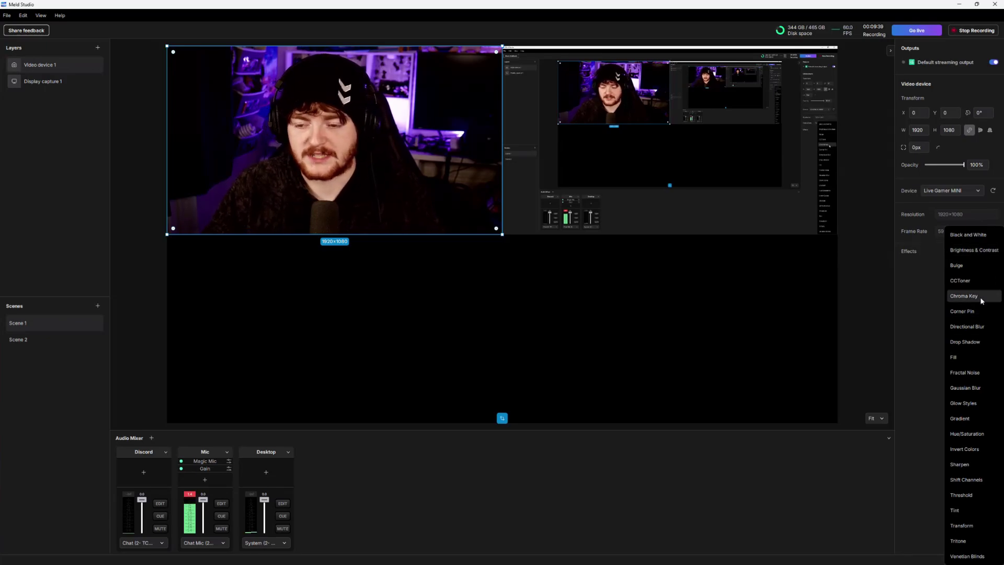
left_click(975, 326)
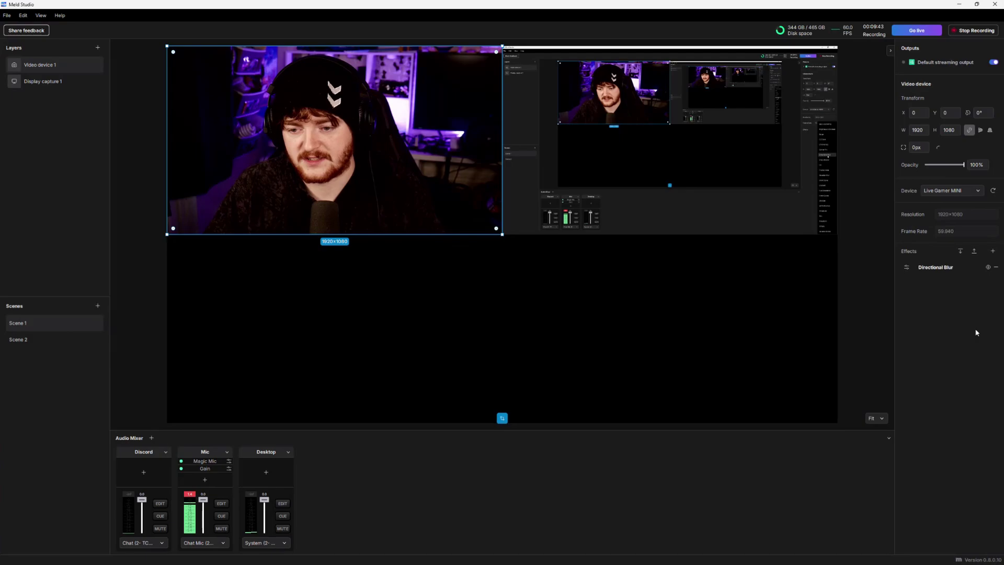
left_click(910, 268)
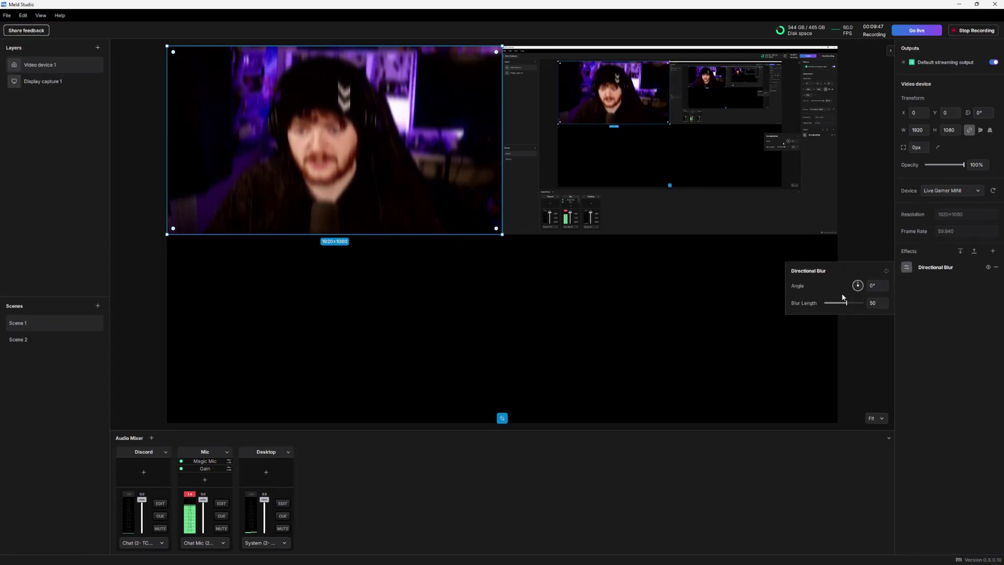
left_click_drag(847, 302, 869, 289)
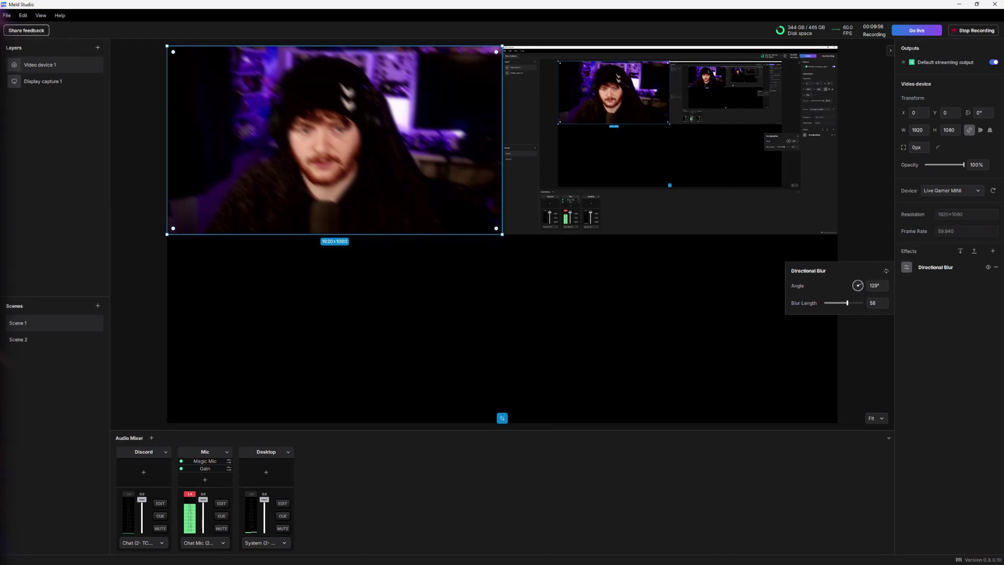
Step: Remove Directional Blur, then try Fractal Noise at a diagonal angle and remove it
left_click(995, 266)
left_click(992, 250)
left_click(973, 373)
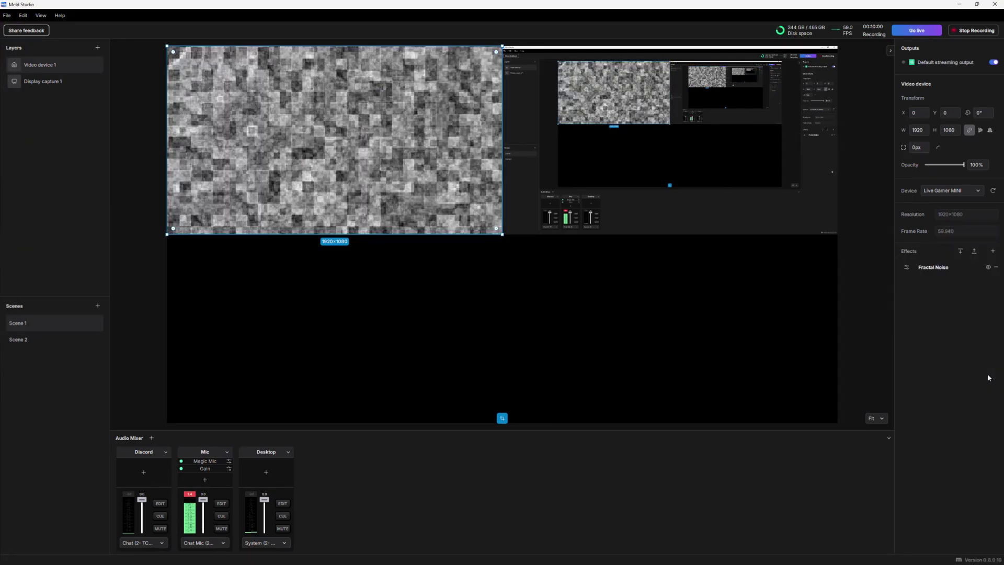
left_click(908, 269)
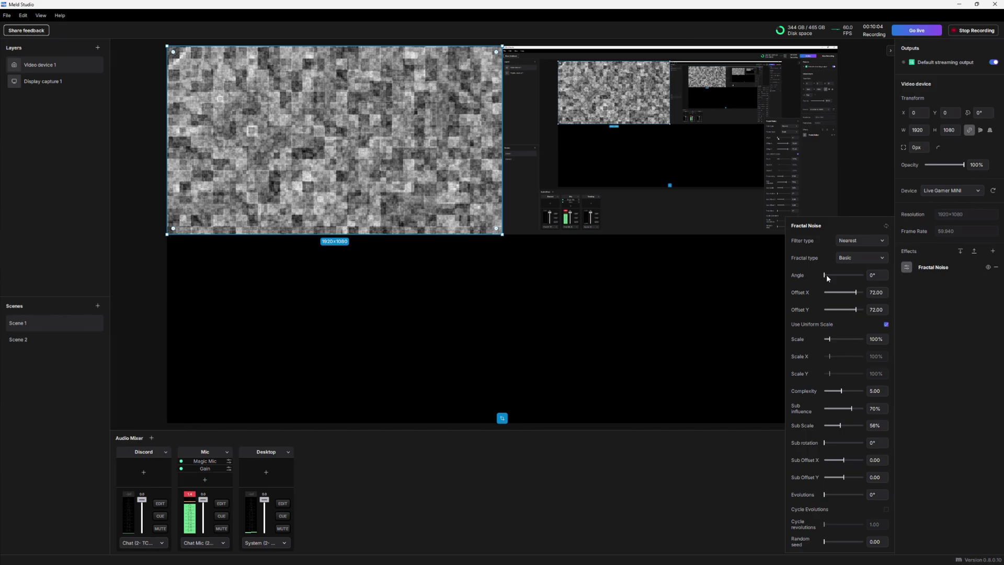
left_click_drag(826, 275, 832, 276)
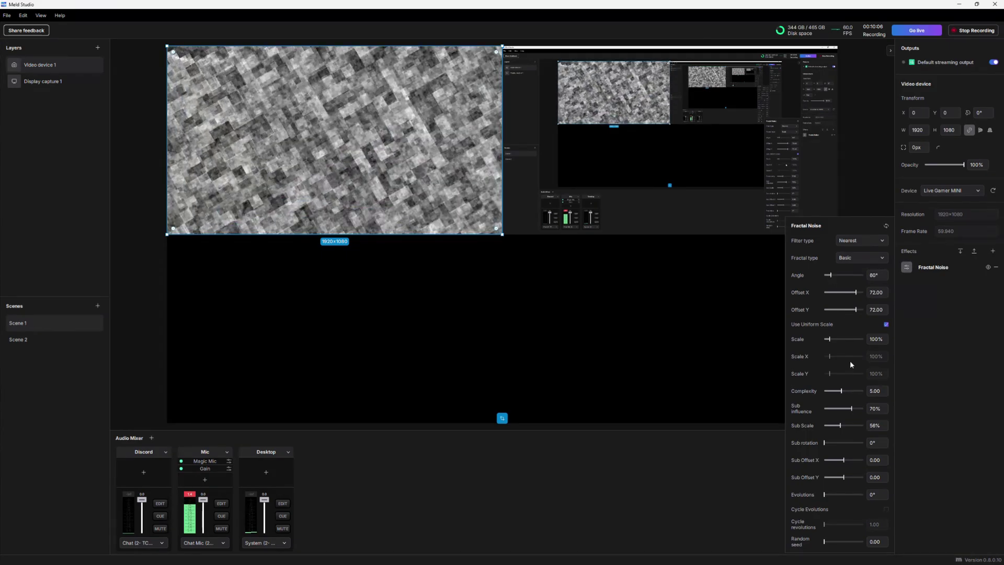
left_click(995, 267)
Step: Add Glow Styles to the webcam, reselect the layer and open its effects list
left_click(992, 251)
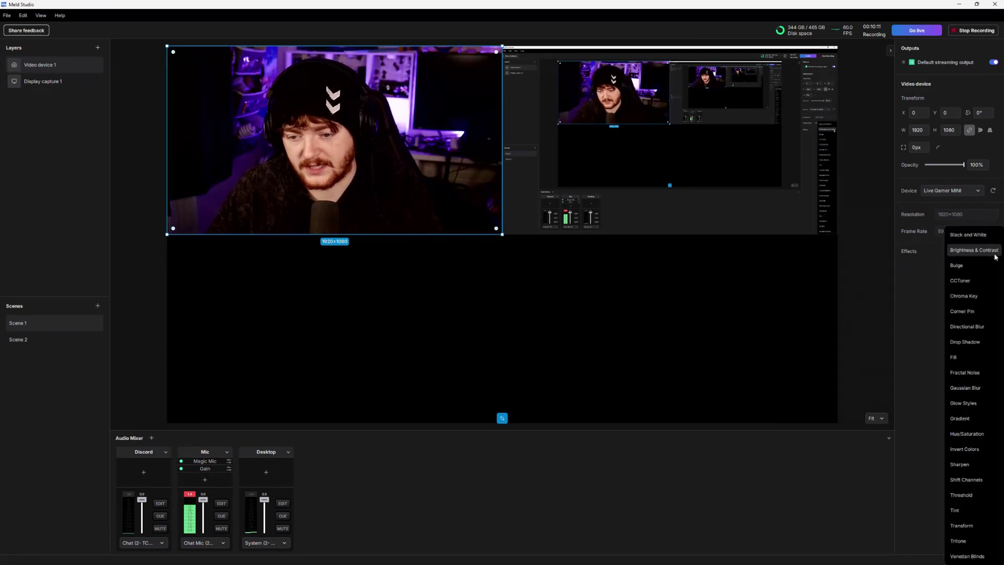
left_click(972, 403)
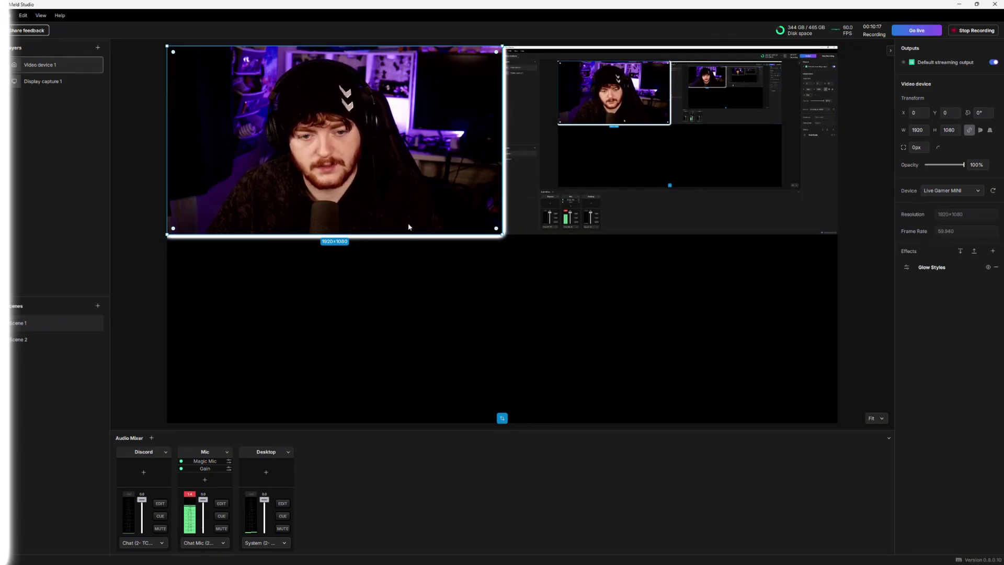
left_click(583, 278)
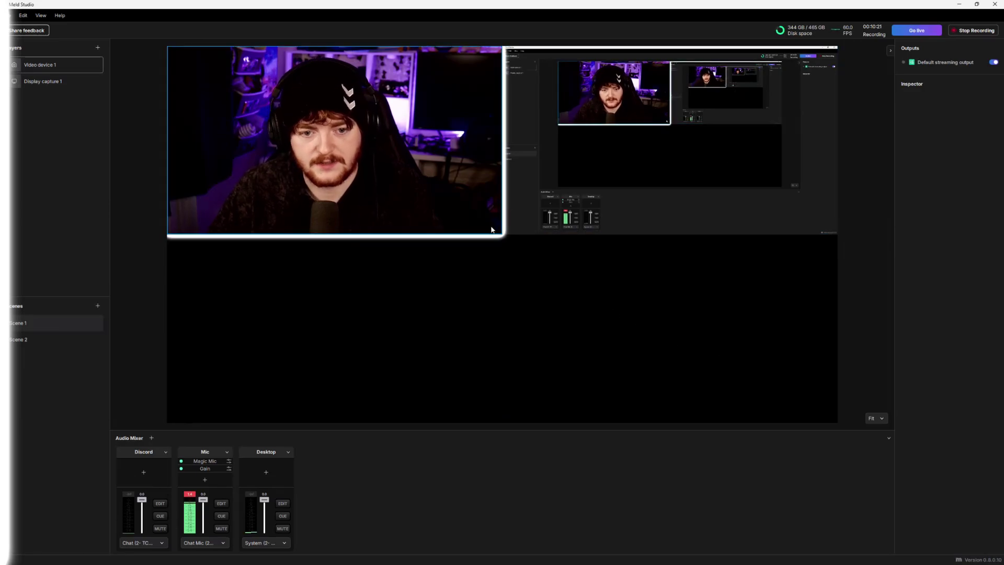
left_click(491, 229)
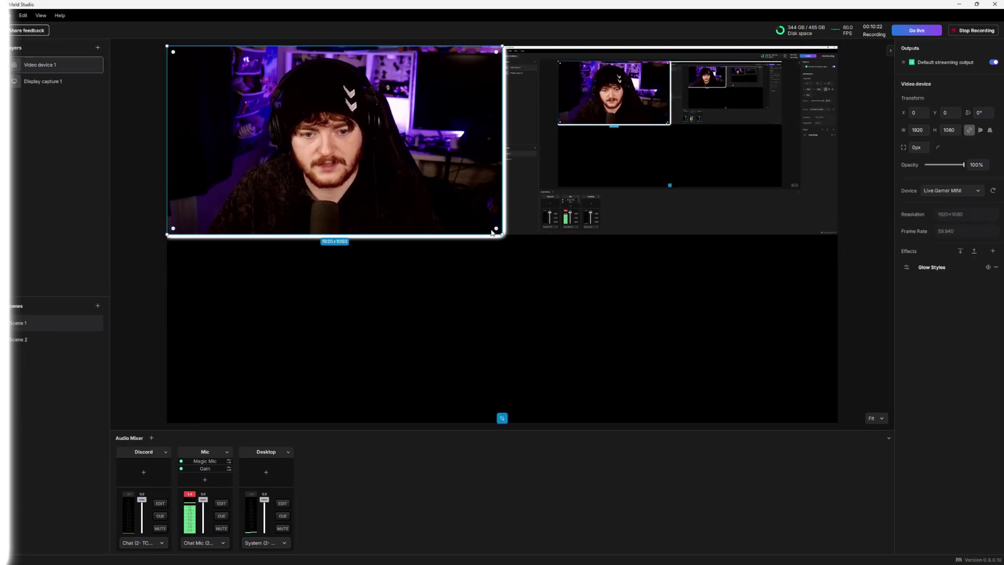
left_click(992, 251)
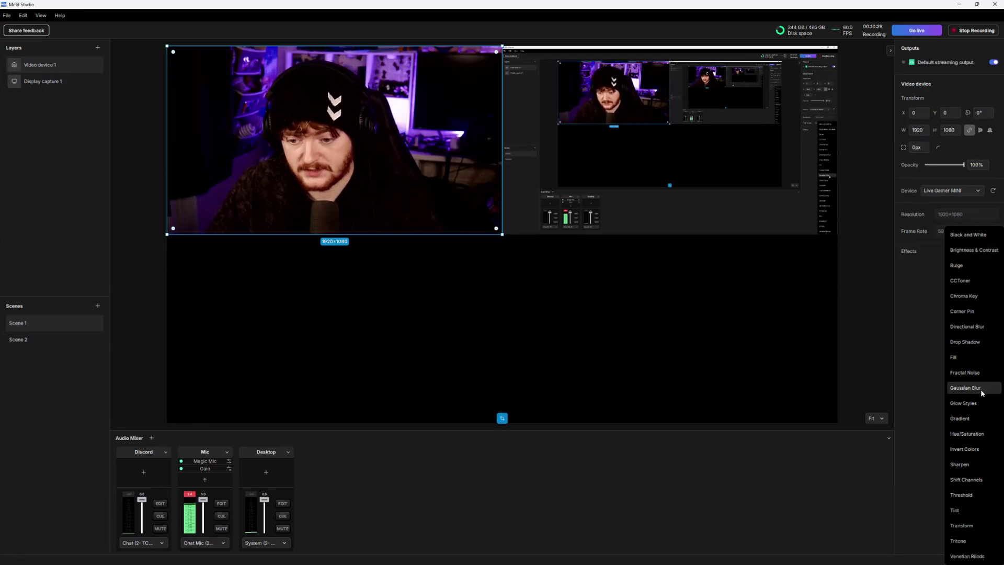
Step: Add Shift Channels to the webcam and view the green channel source choices
left_click(966, 479)
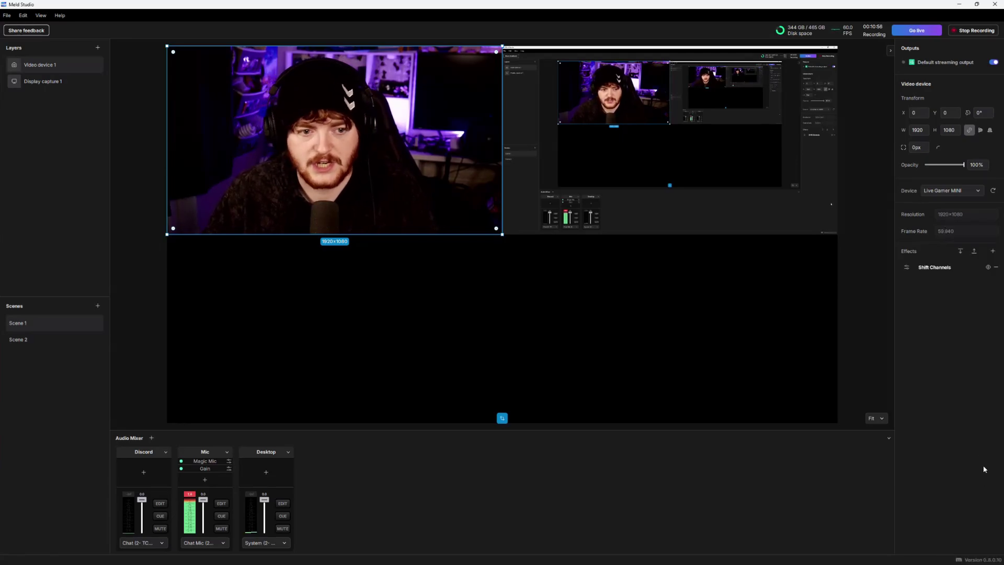
left_click(906, 269)
left_click(863, 303)
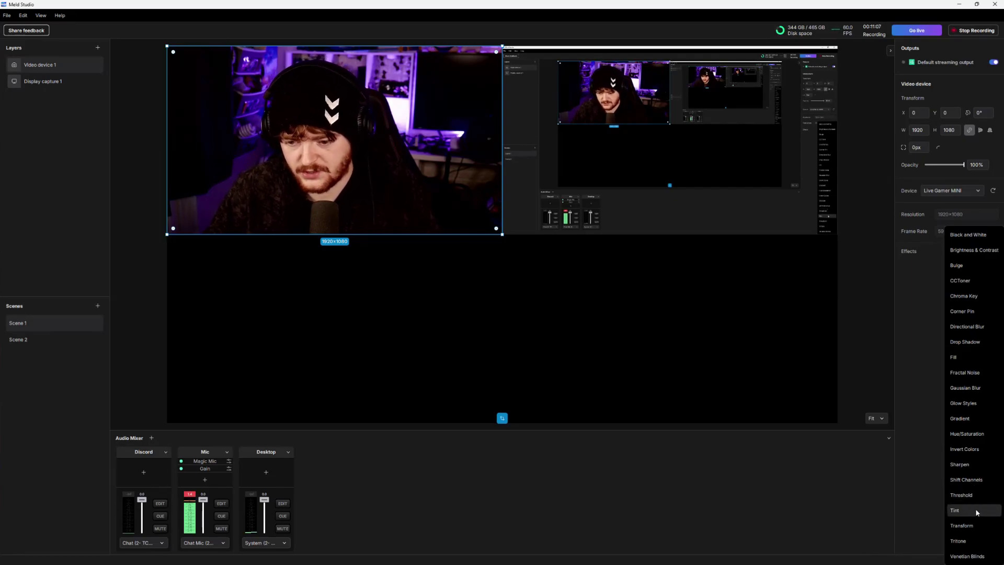
Step: Try Transform at 235% scale and Venetian Blinds on the webcam, then remove Venetian Blinds
left_click(974, 526)
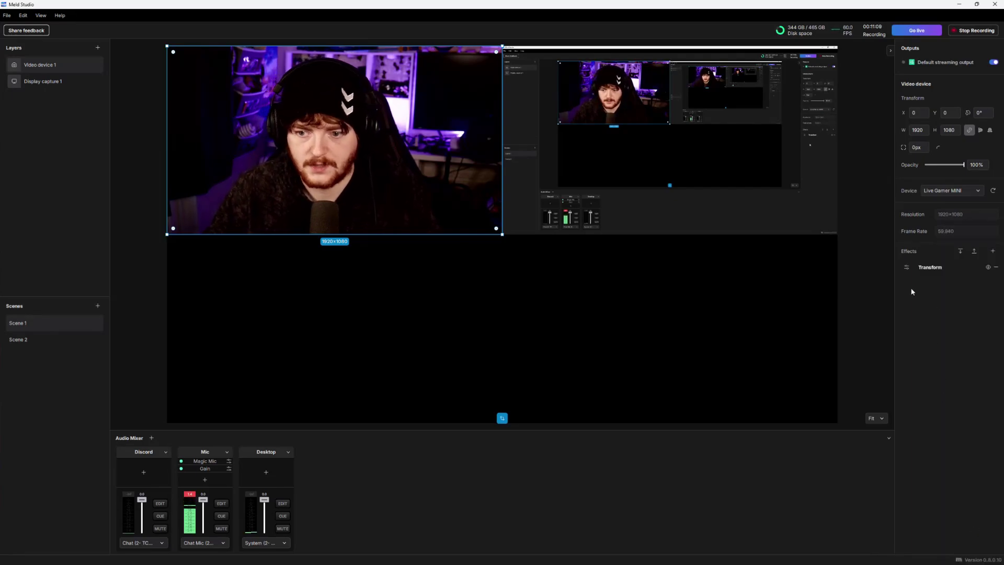
left_click(905, 269)
left_click_drag(845, 301, 842, 298)
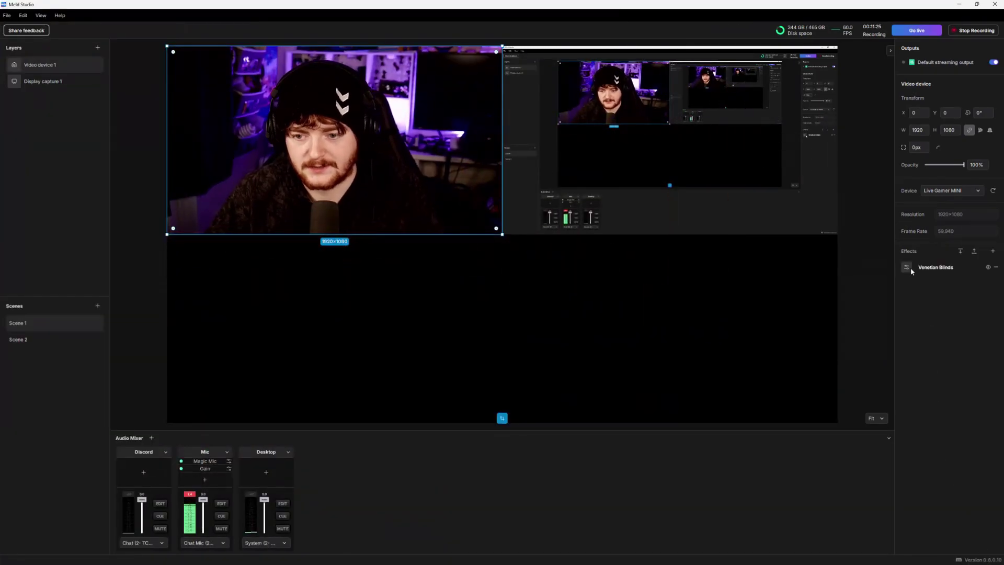
left_click(907, 267)
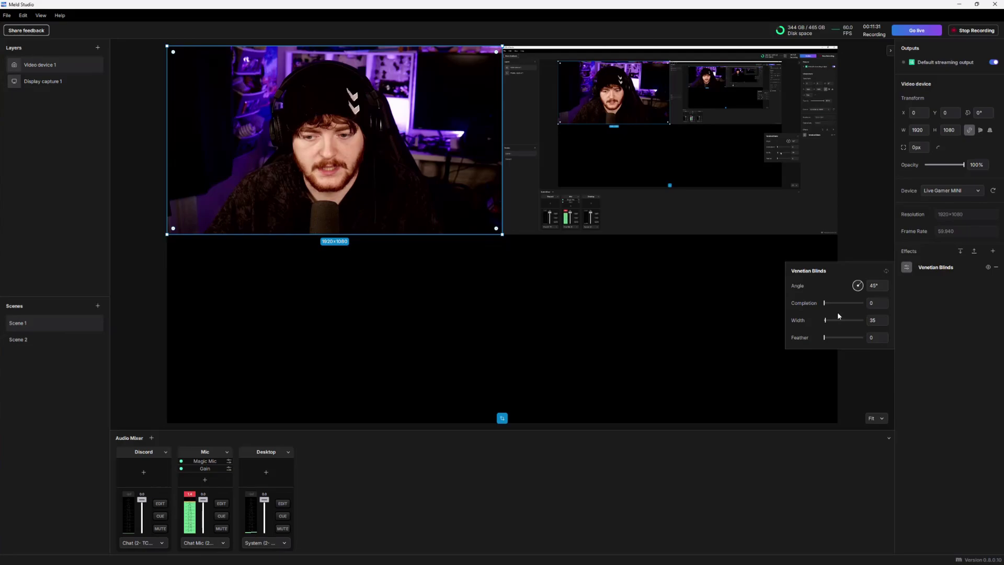
left_click(995, 267)
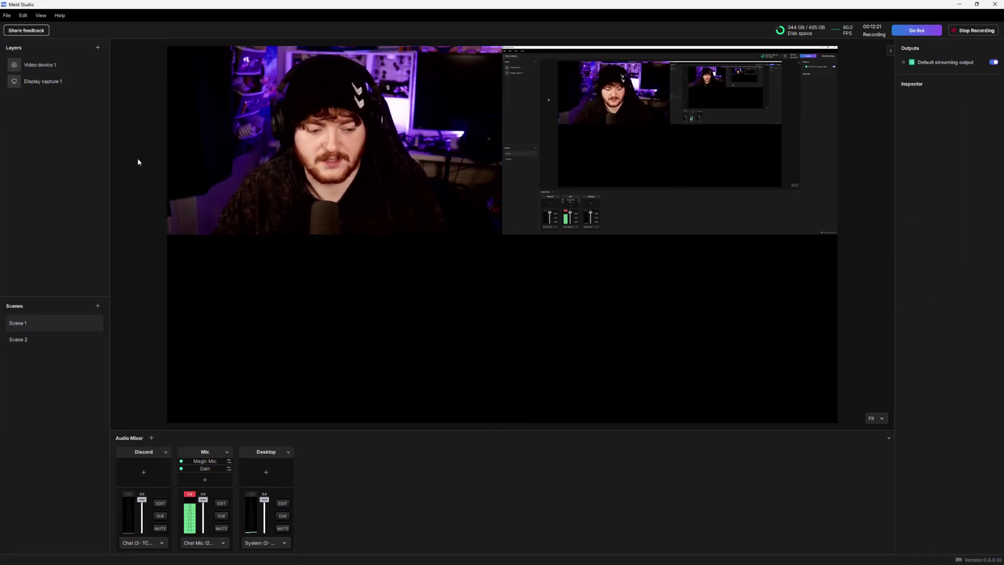
left_click(152, 437)
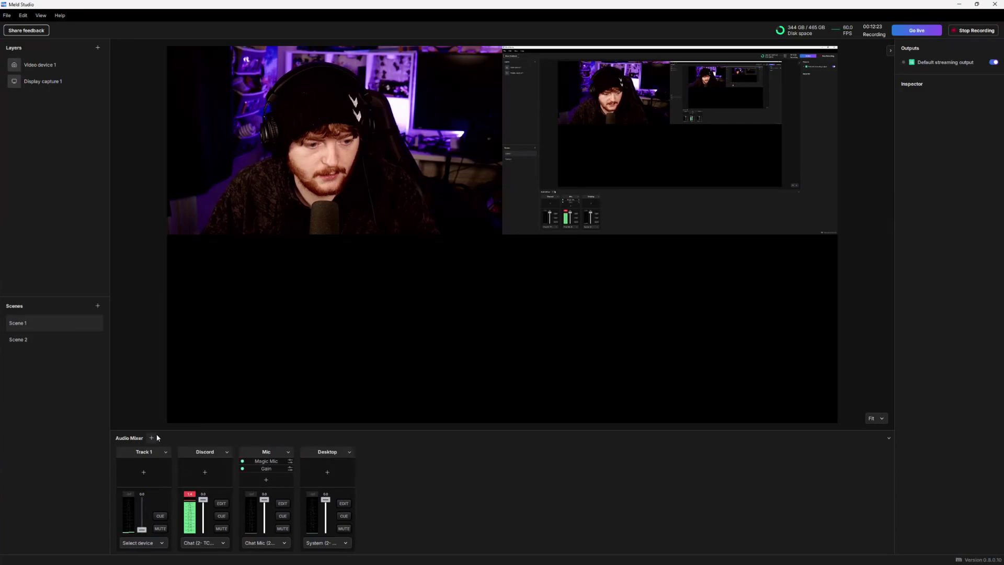
left_click(165, 452)
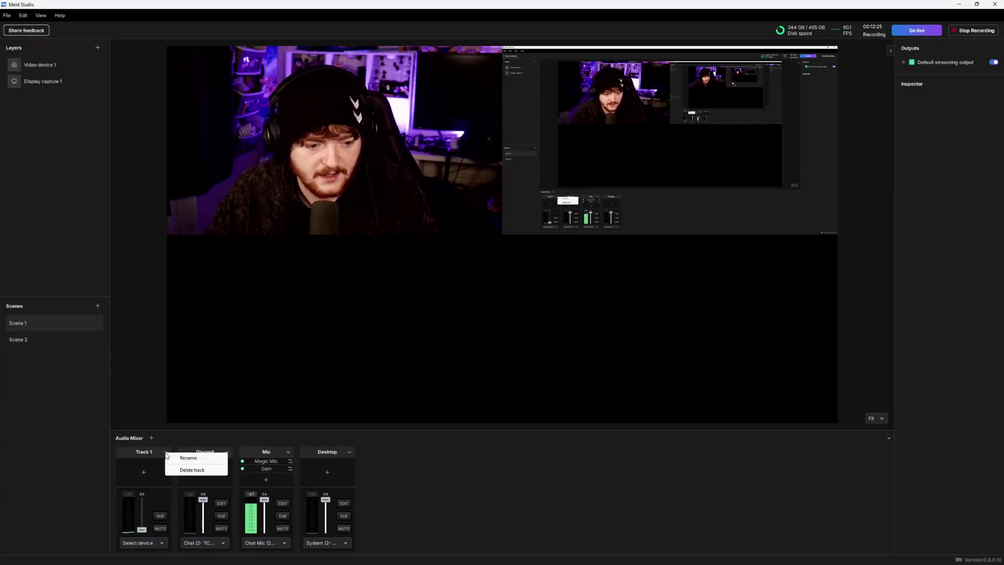
left_click(141, 475)
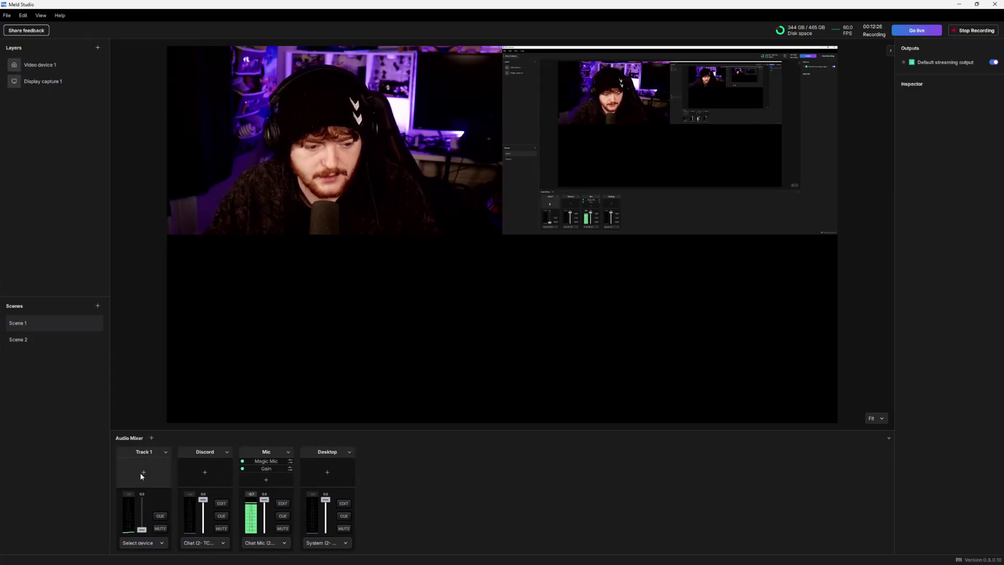
left_click(150, 541)
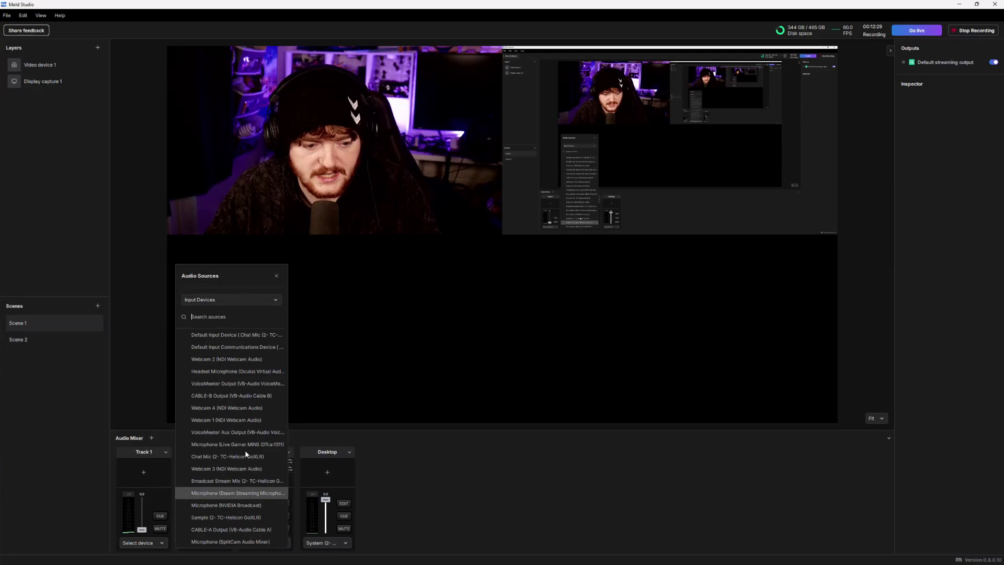
left_click(272, 476)
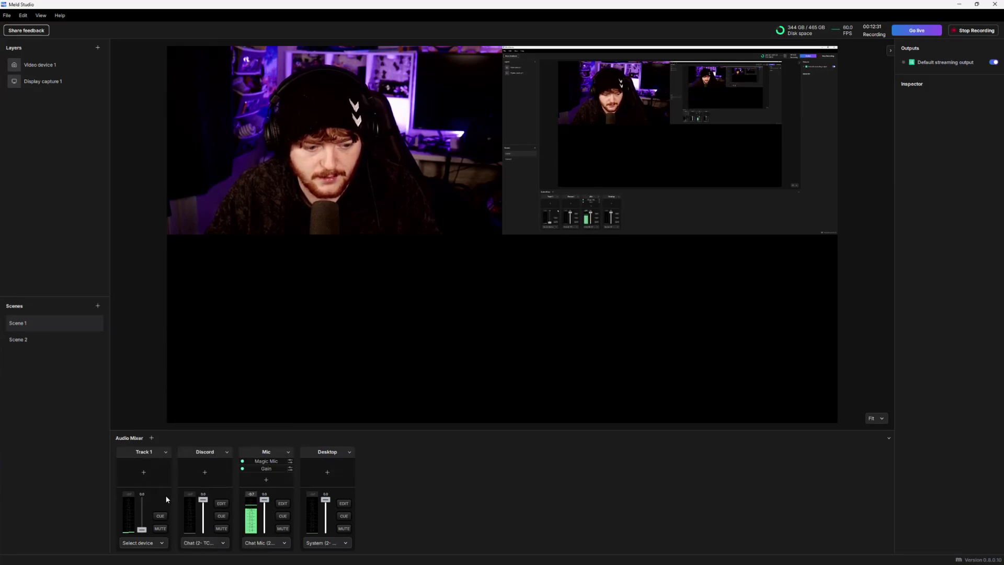
left_click(150, 542)
left_click(277, 476)
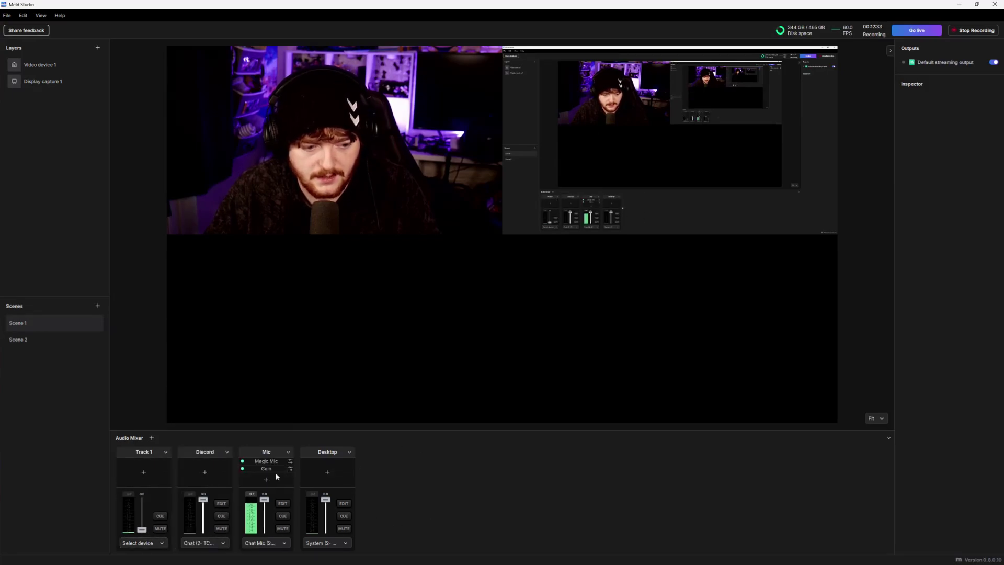
left_click(165, 451)
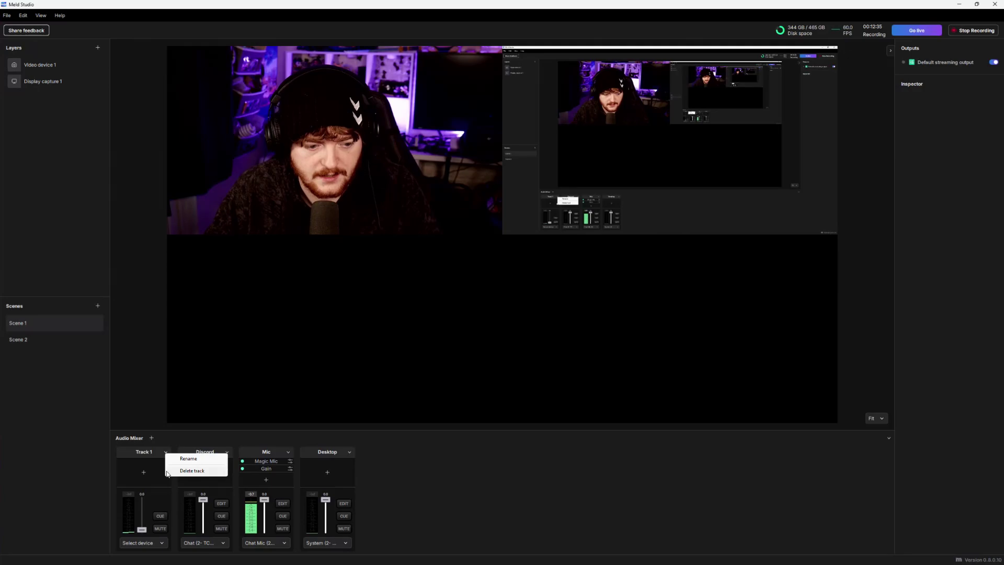
left_click(173, 471)
left_click(147, 472)
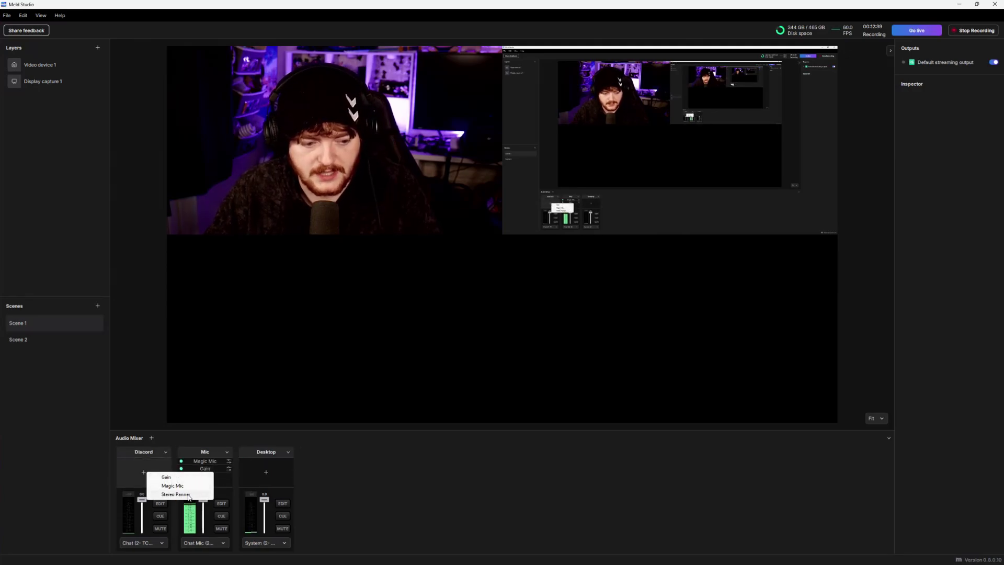
left_click(328, 487)
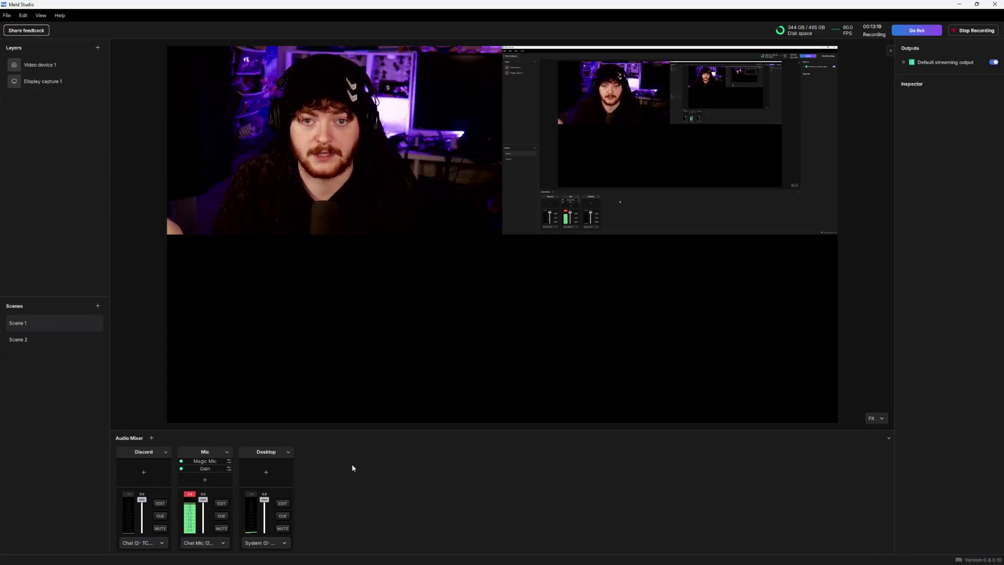
left_click(182, 461)
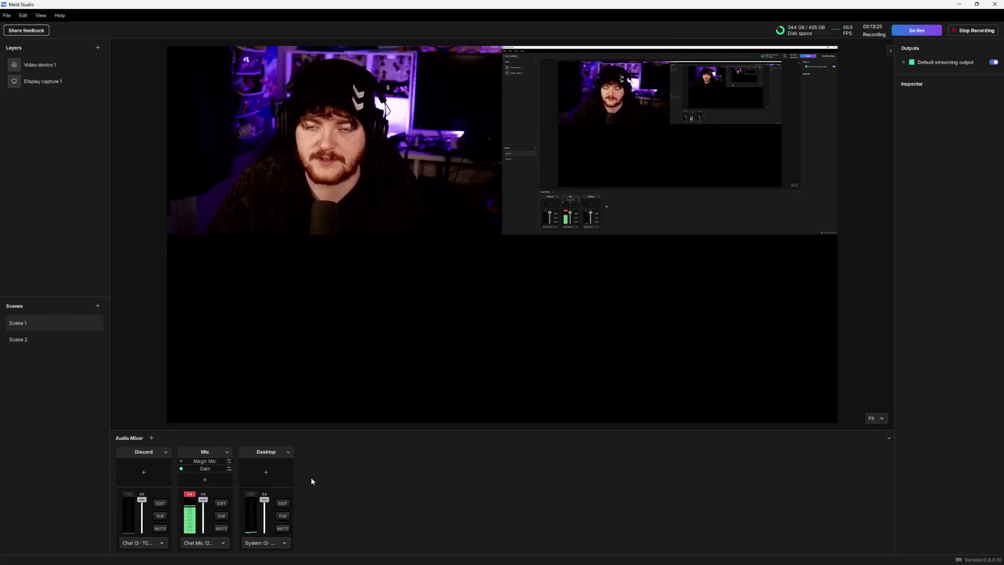
left_click(183, 461)
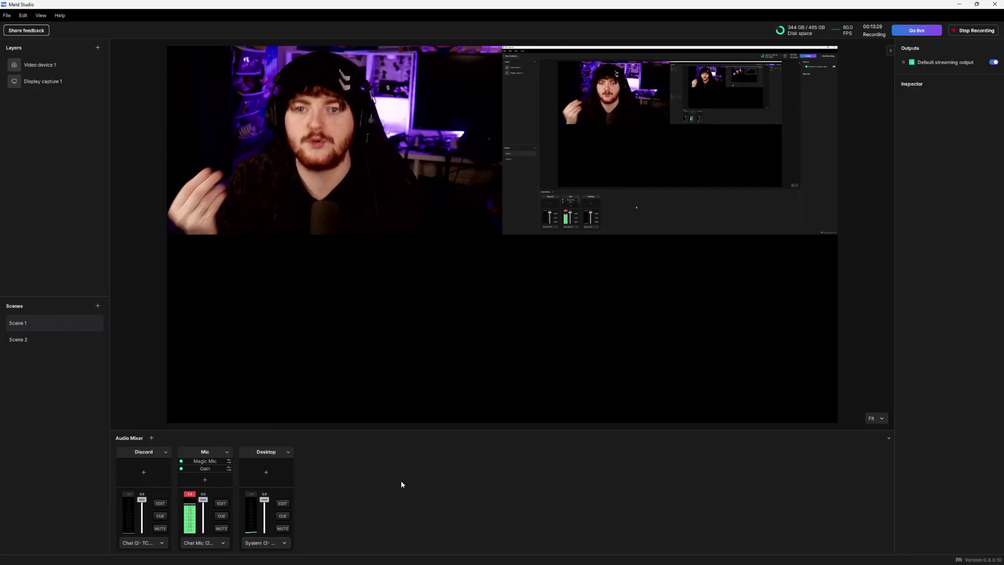
left_click(229, 461)
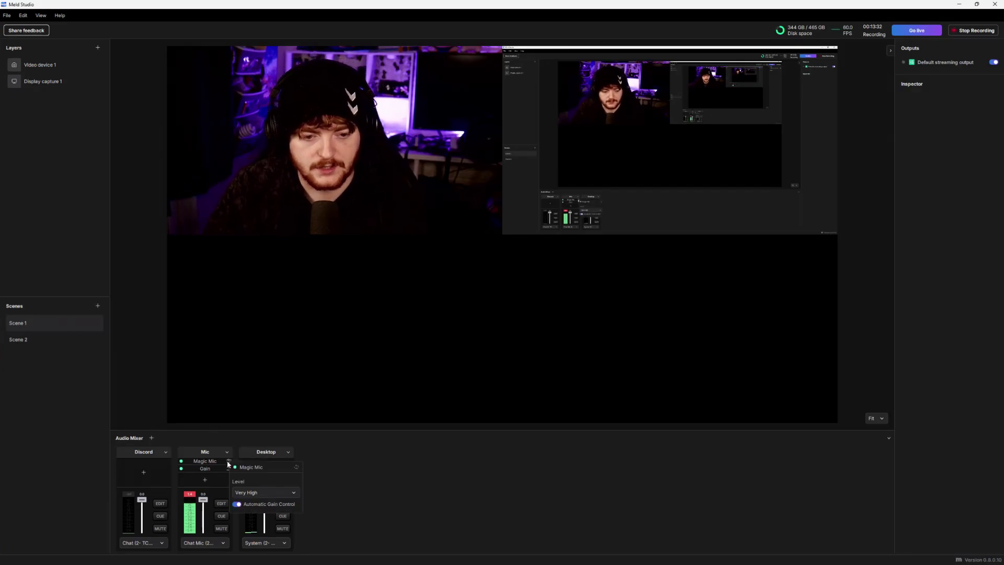
left_click(269, 492)
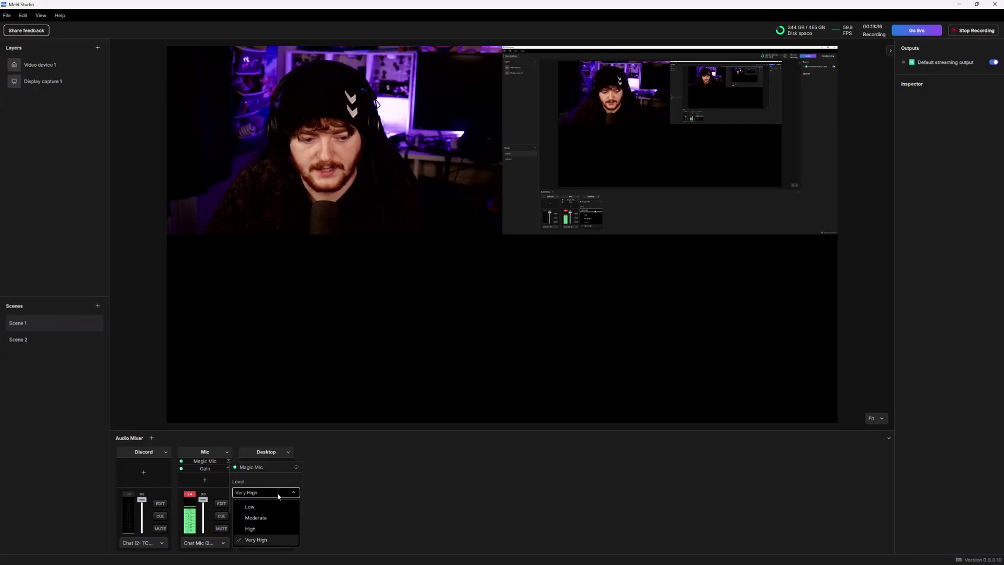
left_click(270, 492)
left_click(340, 475)
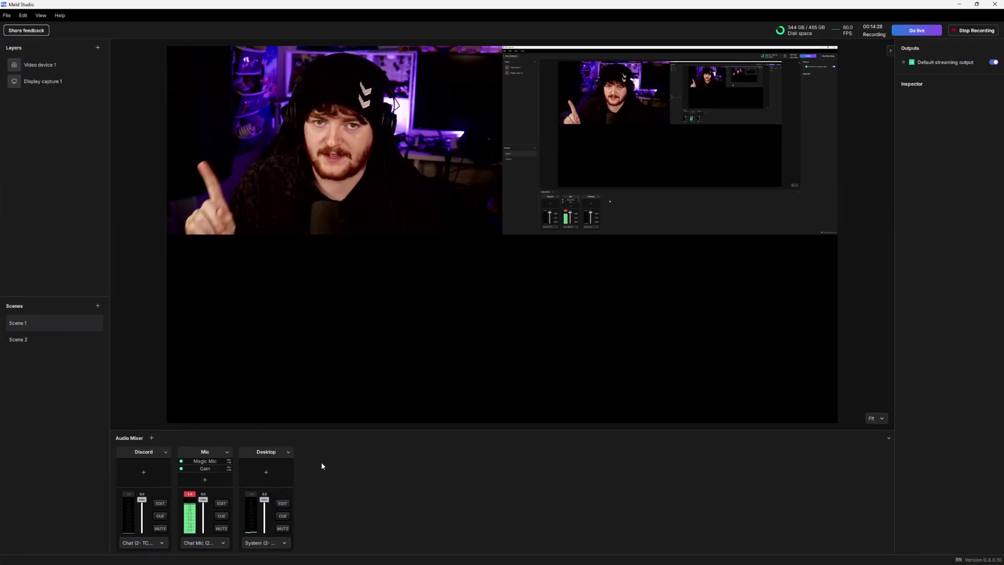
left_click(7, 15)
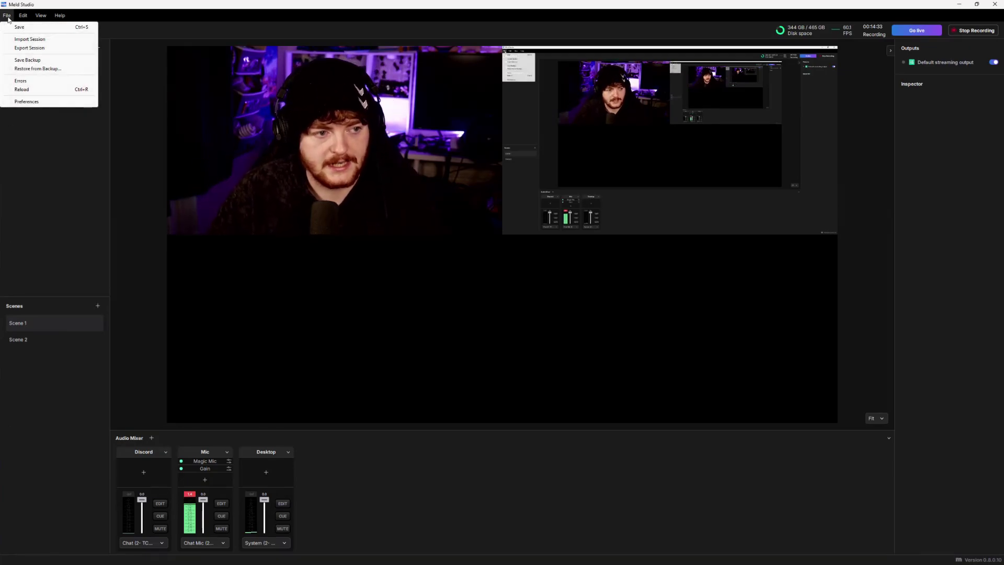
left_click(26, 101)
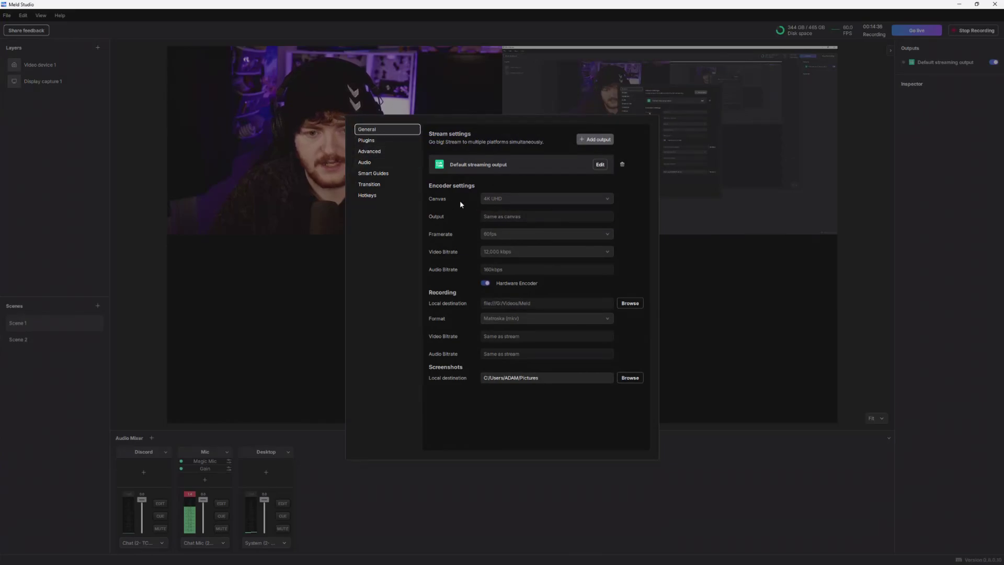